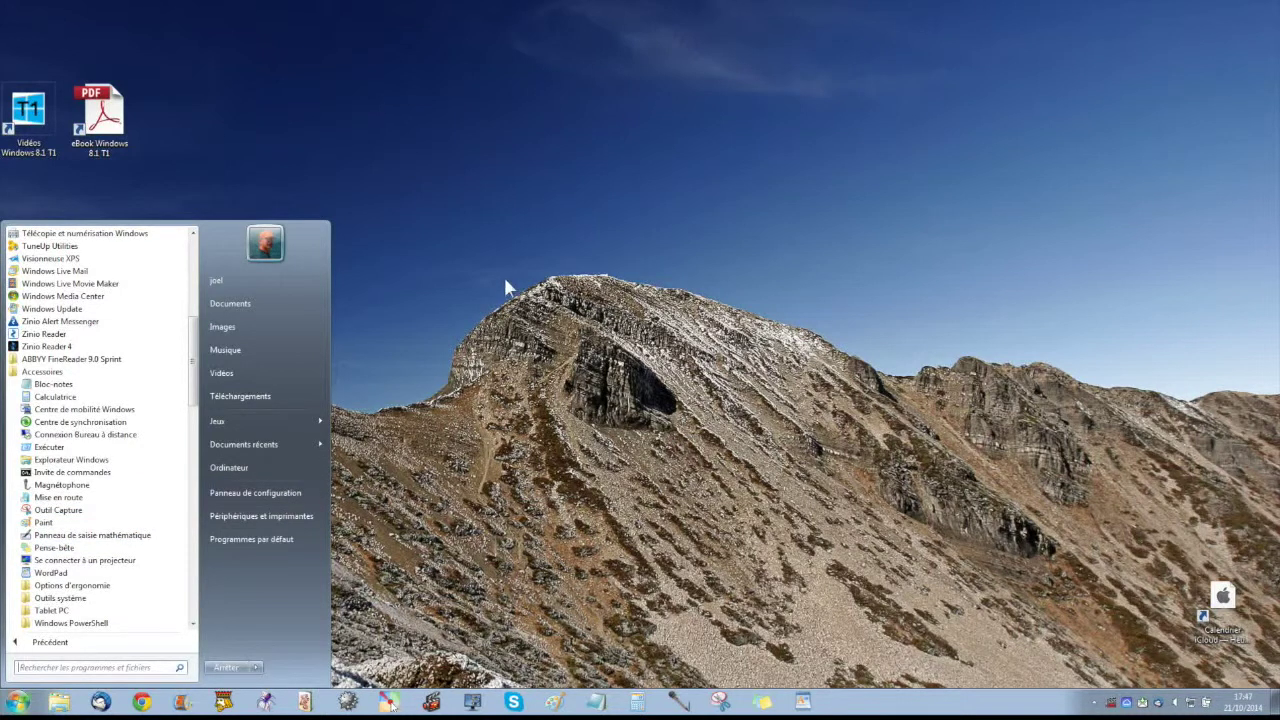
Open WordPad and examine the available fonts, font sizes and text colours
{"action": "left_click", "coordinate": [441, 225]}
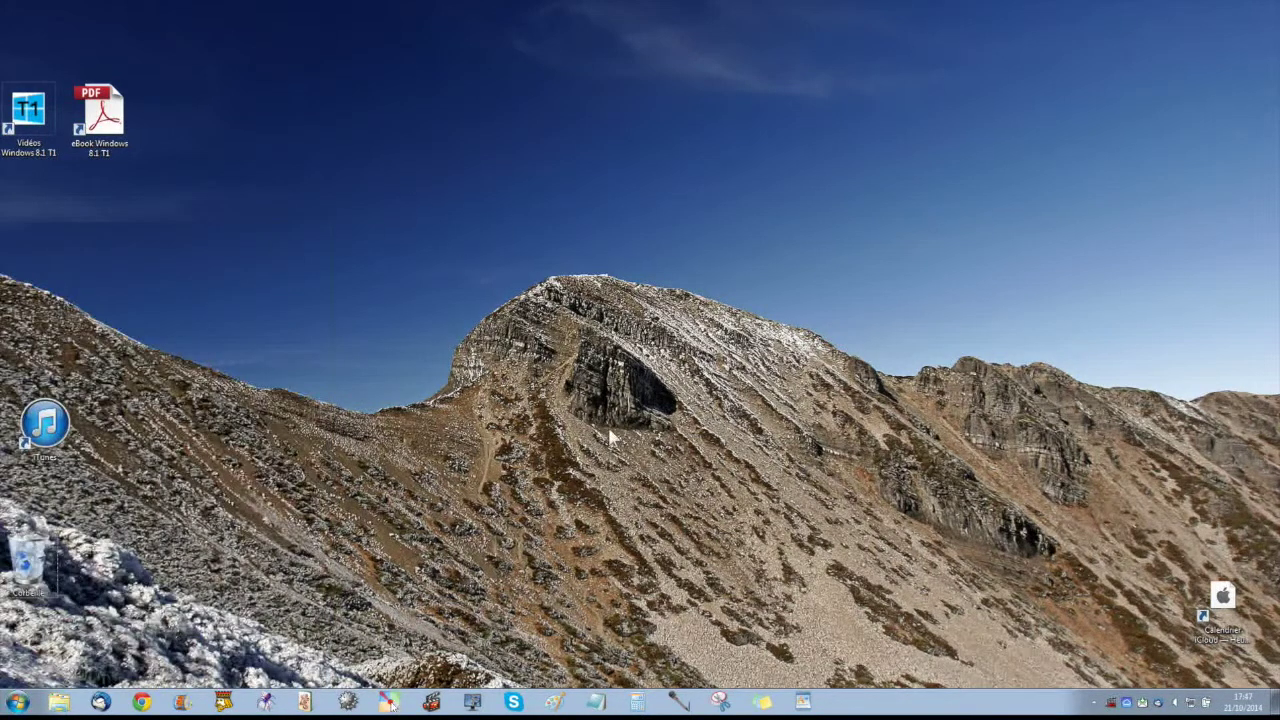
{"action": "left_click", "coordinate": [803, 703]}
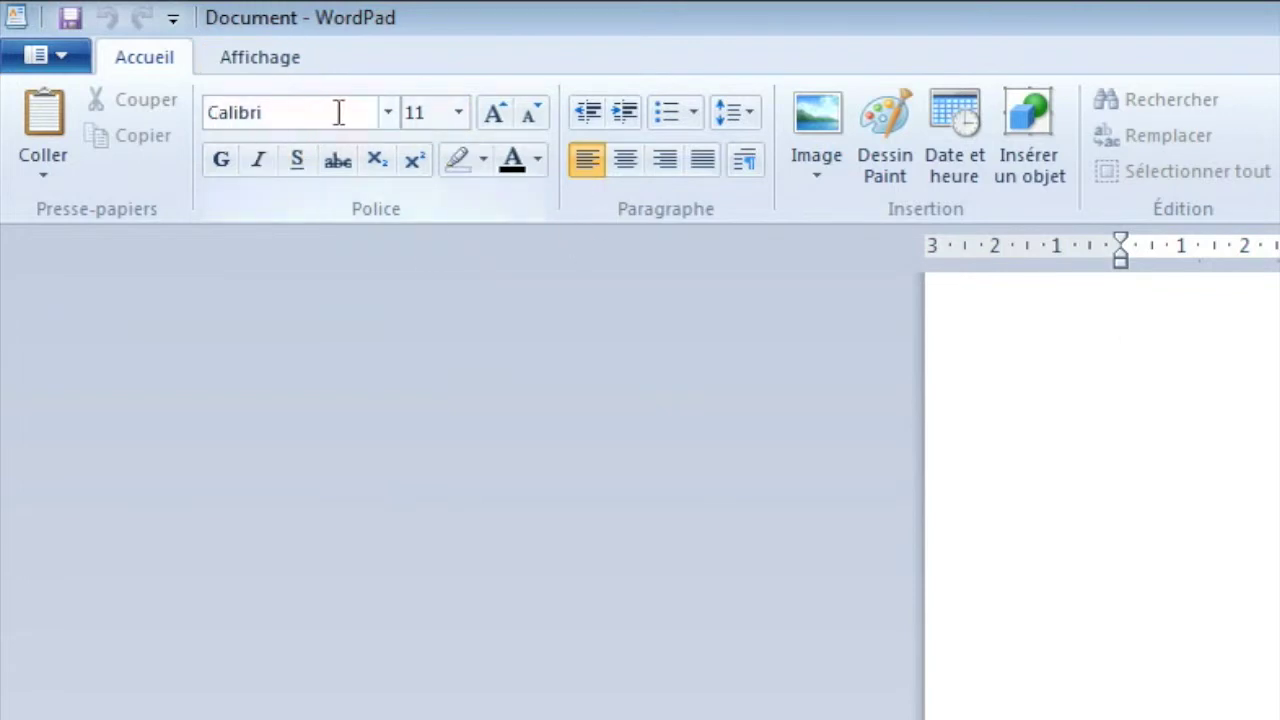
{"action": "left_click", "coordinate": [388, 113]}
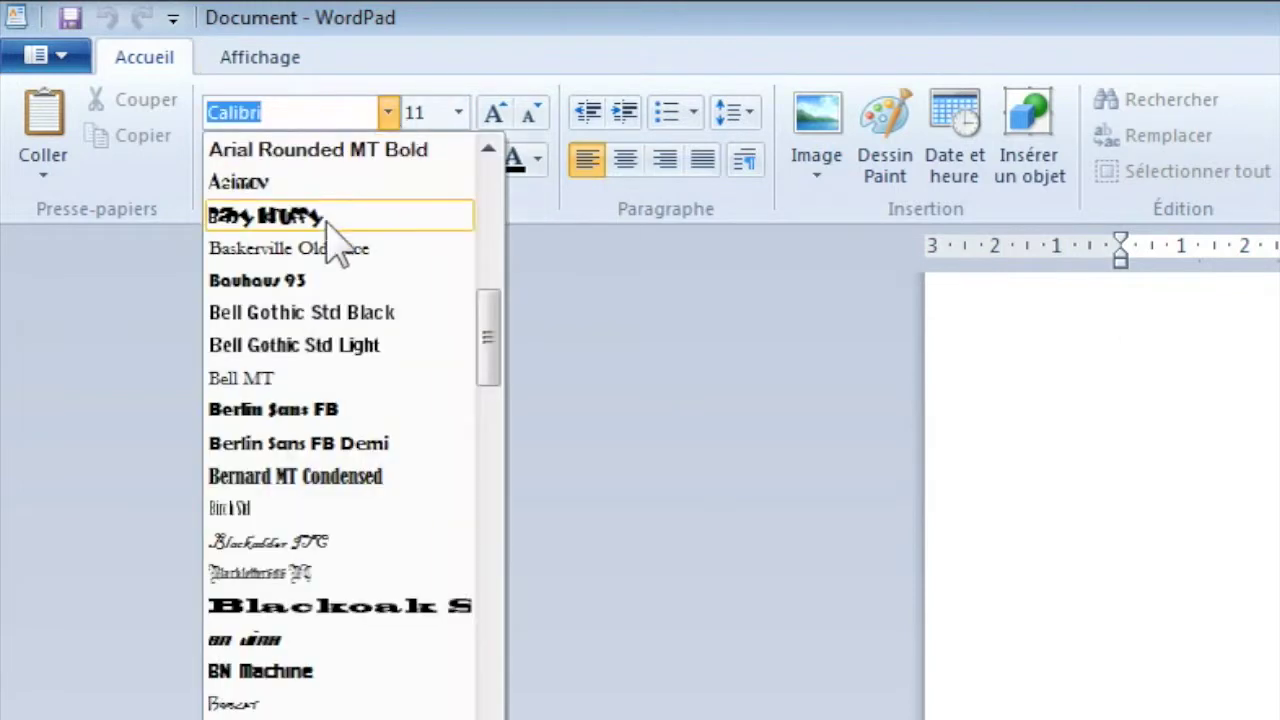
{"action": "left_click", "coordinate": [459, 113]}
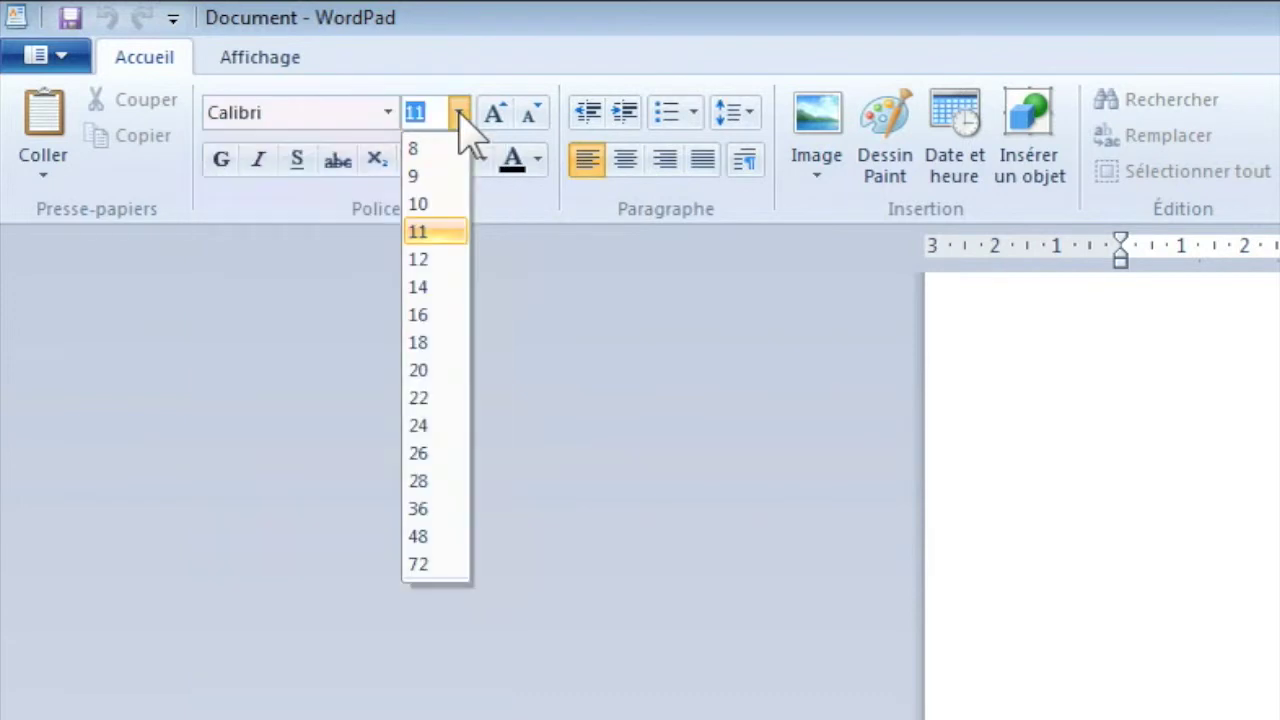
{"action": "left_click", "coordinate": [224, 177]}
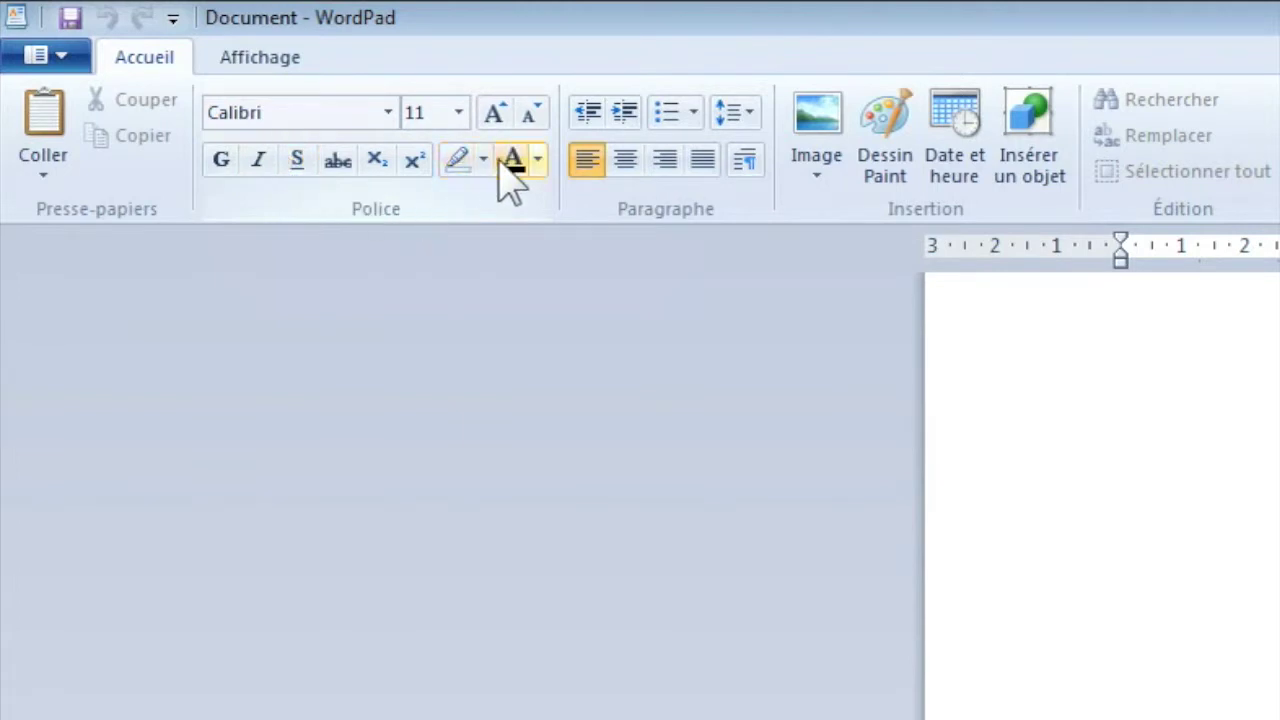
{"action": "left_click", "coordinate": [537, 161]}
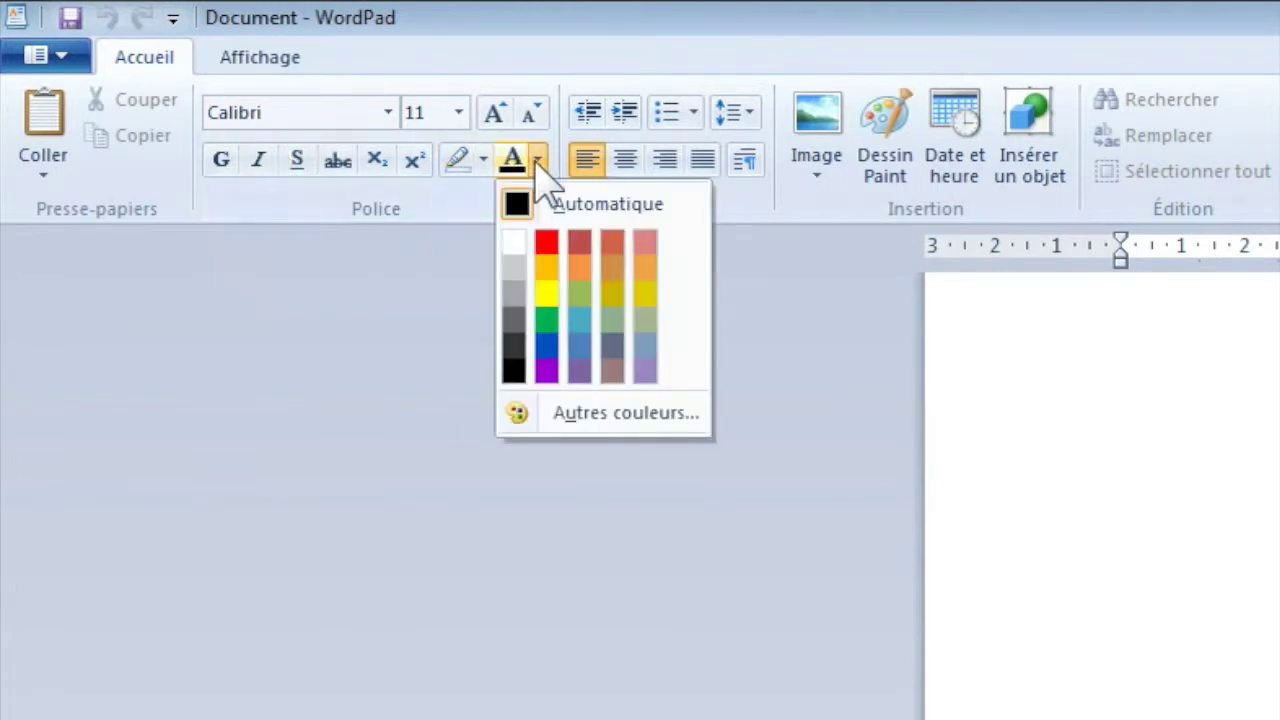
{"action": "left_click", "coordinate": [538, 162]}
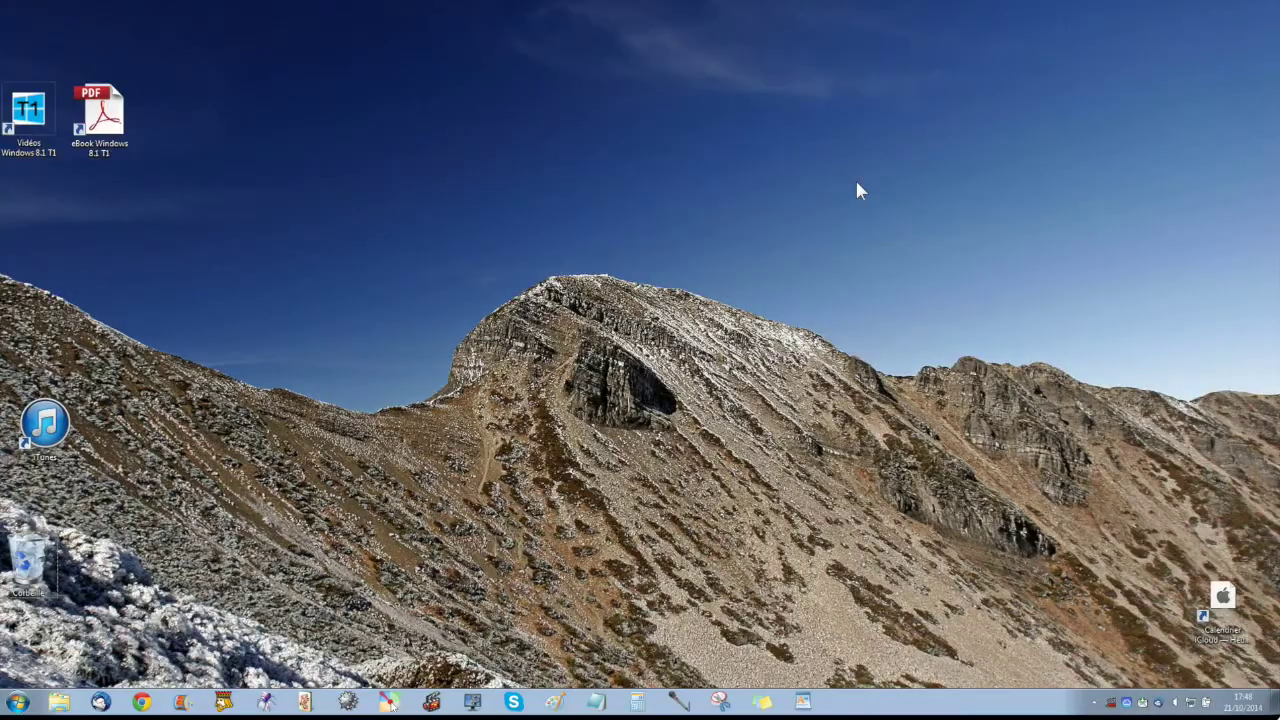
Open Paint and enlarge the blank canvas in both width and height
{"action": "left_click", "coordinate": [553, 703]}
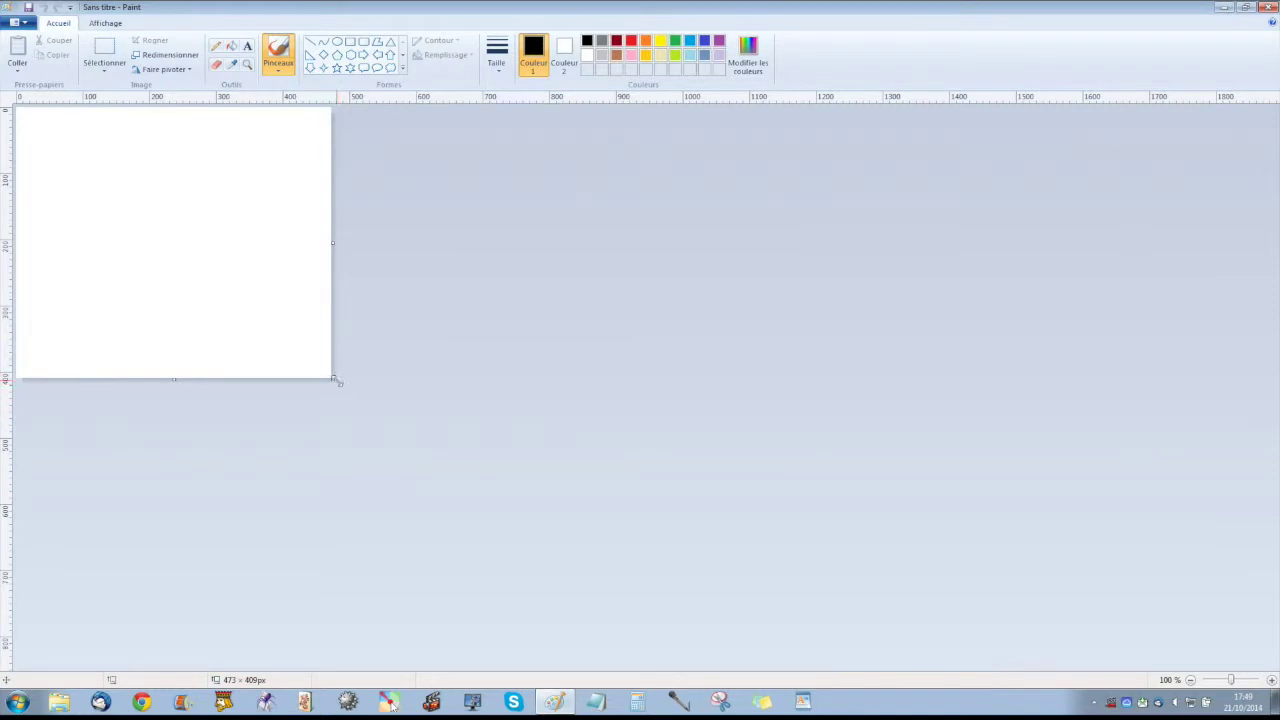
{"action": "left_click_drag", "start_coordinate": [336, 381], "coordinate": [528, 530]}
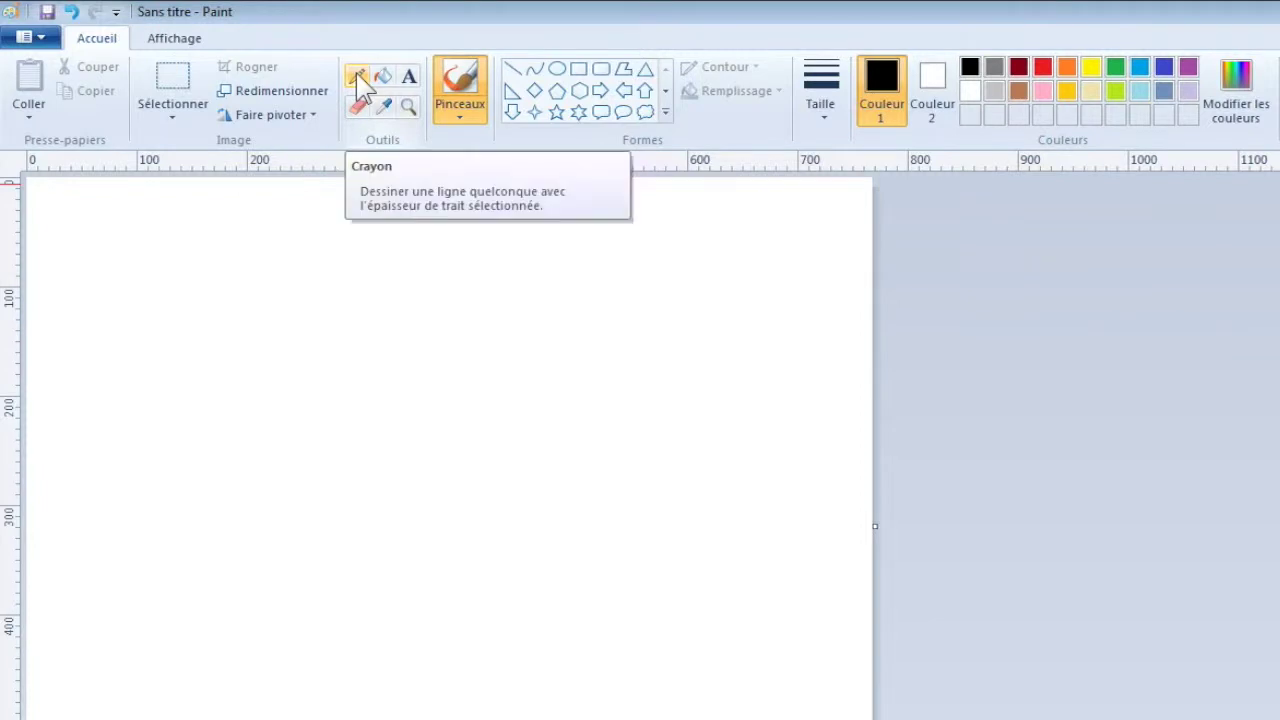
Draw a red freehand looping scribble across the middle of the canvas with the pencil
{"action": "left_click", "coordinate": [357, 77]}
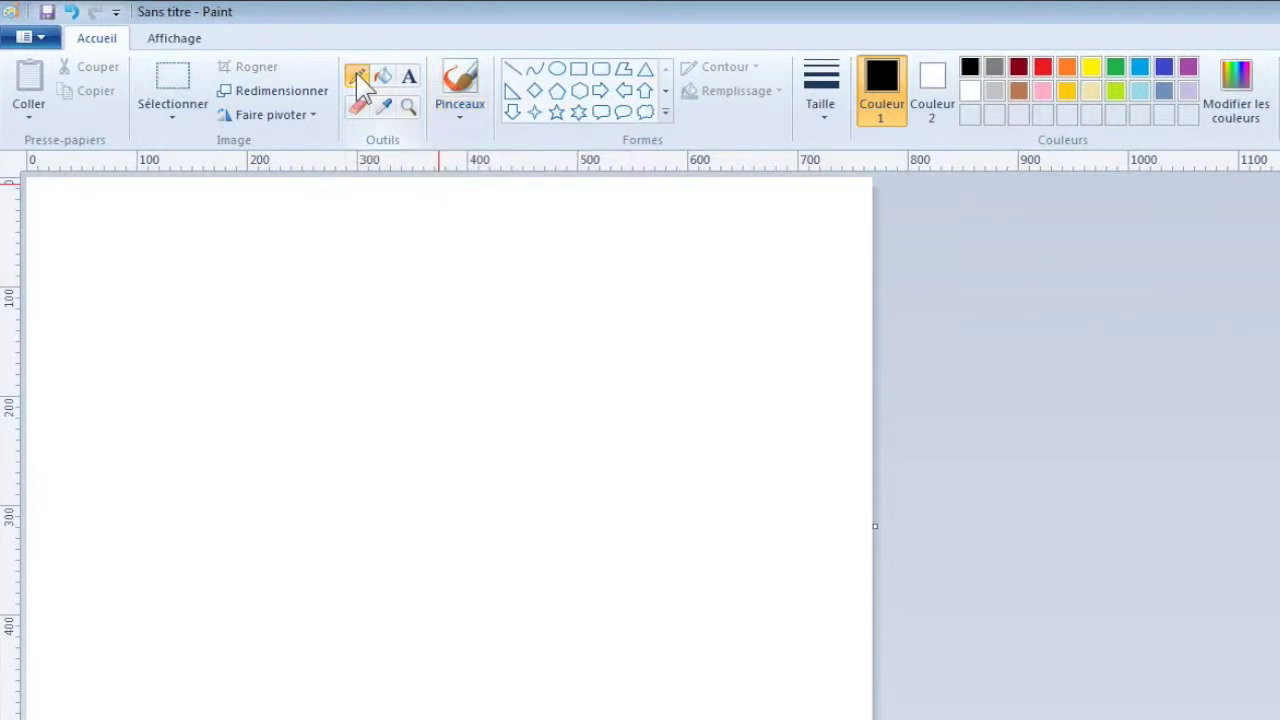
{"action": "left_click", "coordinate": [1043, 68]}
{"action": "mouse_move", "coordinate": [218, 386]}
{"action": "left_mouse_down"}
{"action": "mouse_move", "coordinate": [302, 400]}
{"action": "mouse_move", "coordinate": [370, 484]}
{"action": "mouse_move", "coordinate": [509, 420]}
{"action": "mouse_move", "coordinate": [746, 429]}
{"action": "mouse_move", "coordinate": [741, 535]}
{"action": "mouse_move", "coordinate": [768, 550]}
{"action": "left_mouse_up"}
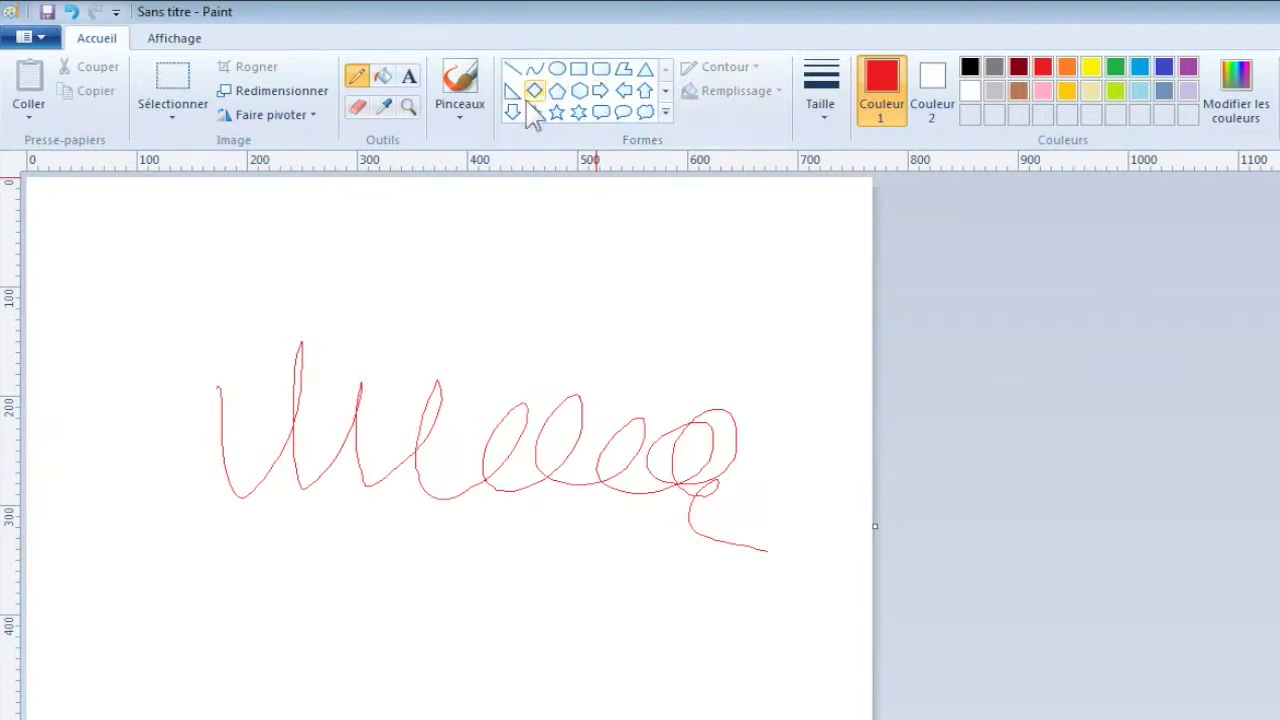
Draw a red-outlined rectangle above the scribble and a wide red-outlined ellipse below it
{"action": "left_click", "coordinate": [578, 70]}
{"action": "left_click_drag", "start_coordinate": [342, 235], "coordinate": [605, 393]}
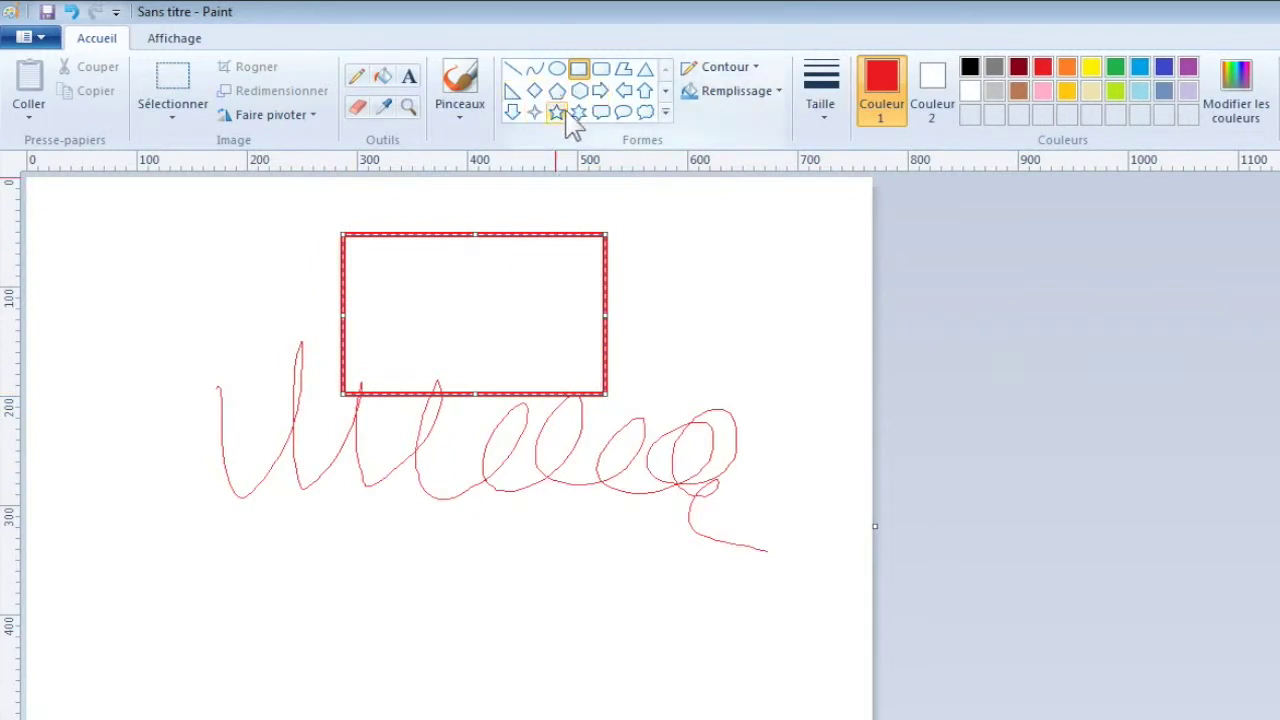
{"action": "left_click", "coordinate": [557, 70]}
{"action": "mouse_move", "coordinate": [288, 526]}
{"action": "left_mouse_down"}
{"action": "mouse_move", "coordinate": [417, 666]}
{"action": "mouse_move", "coordinate": [752, 718]}
{"action": "left_mouse_up"}
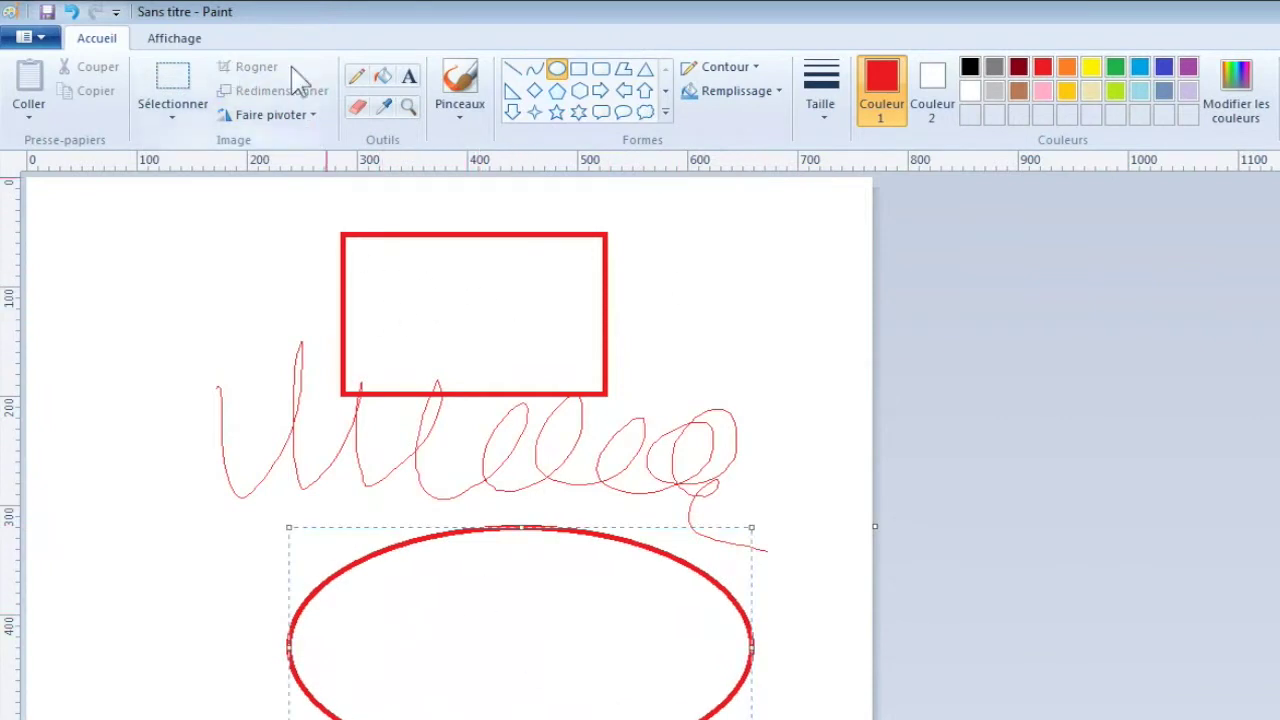
Recolour the ellipse's outline indigo, and fill the rectangle with indigo and the ellipse with green
{"action": "left_click", "coordinate": [1162, 68]}
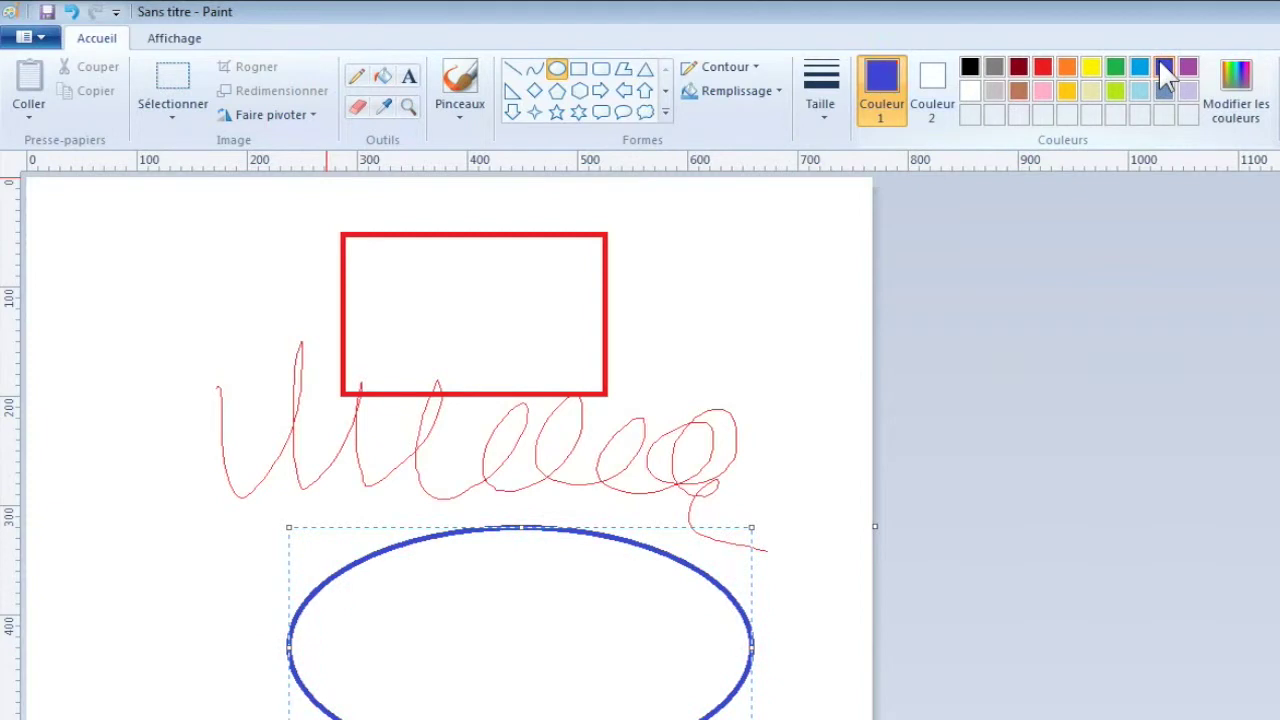
{"action": "left_click", "coordinate": [390, 74]}
{"action": "left_click", "coordinate": [417, 317]}
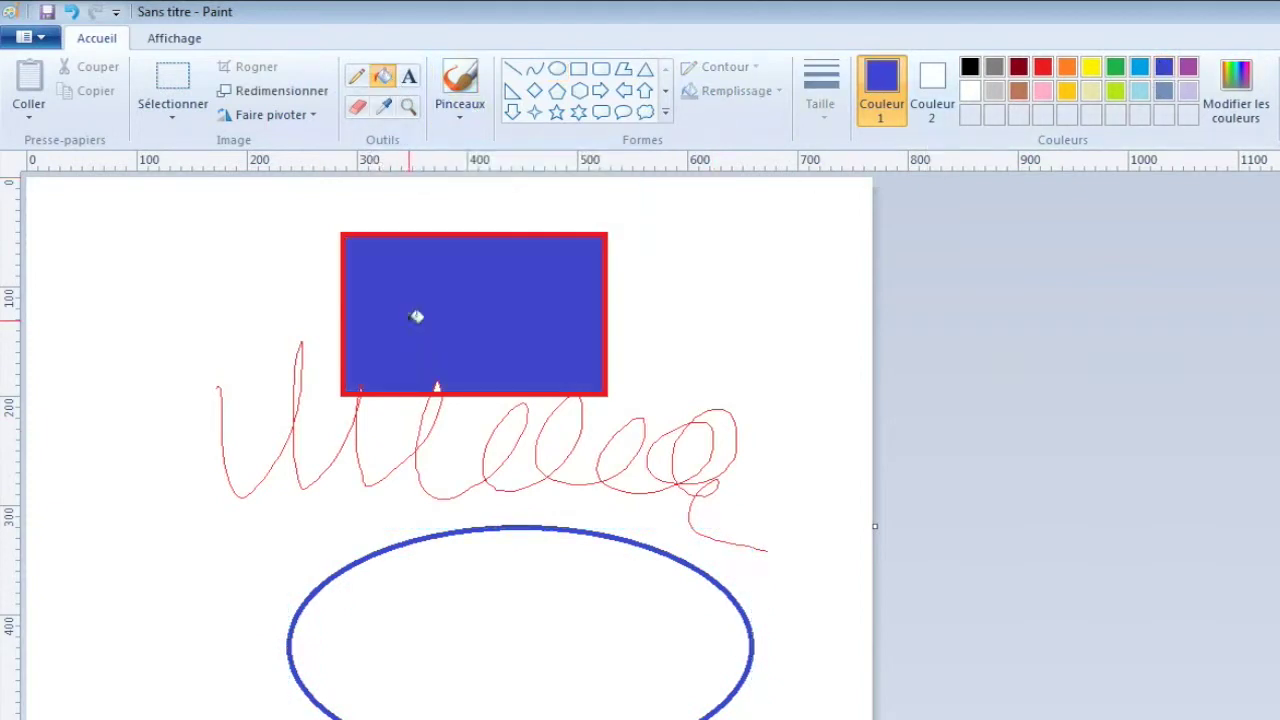
{"action": "left_click", "coordinate": [1116, 66]}
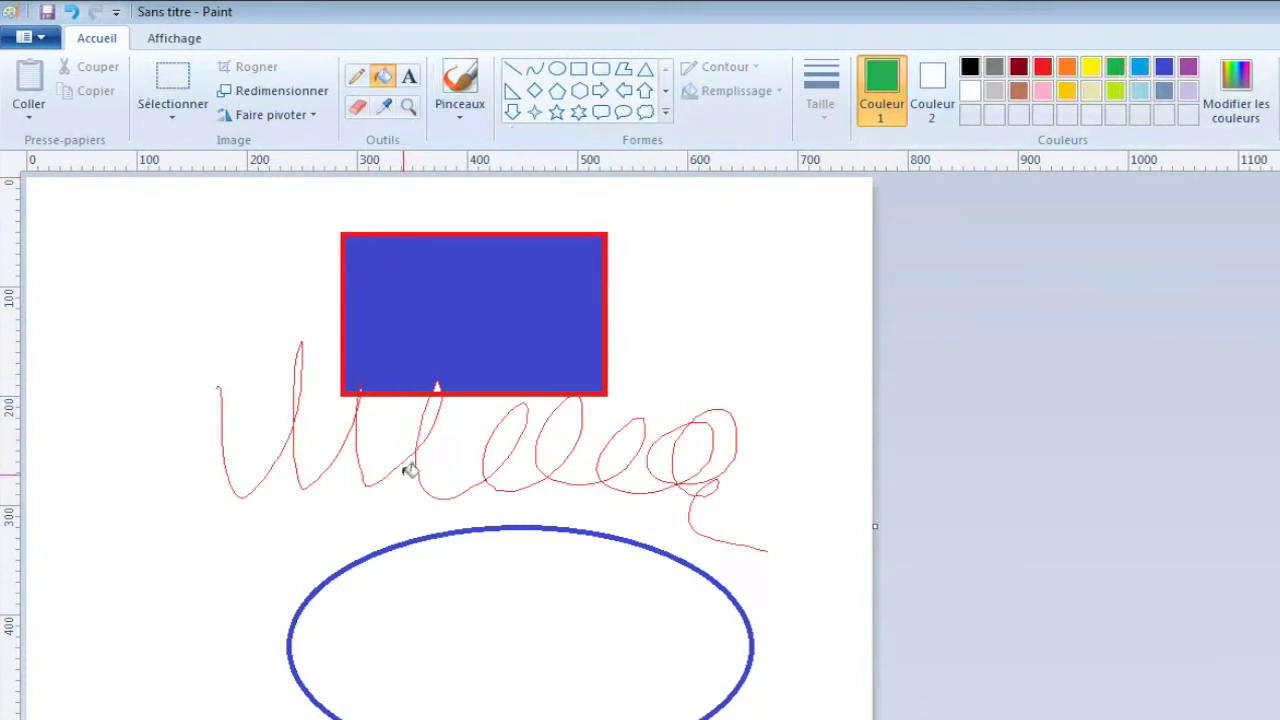
{"action": "left_click", "coordinate": [418, 618]}
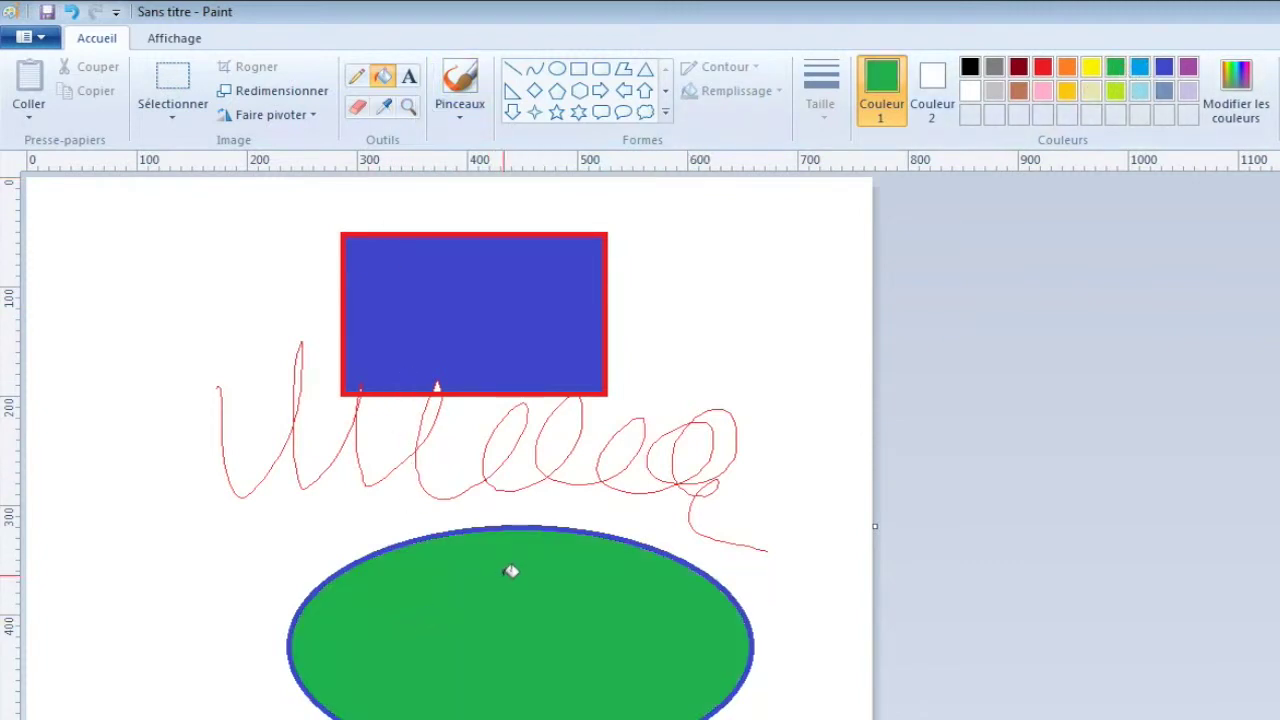
{"action": "left_click", "coordinate": [42, 35]}
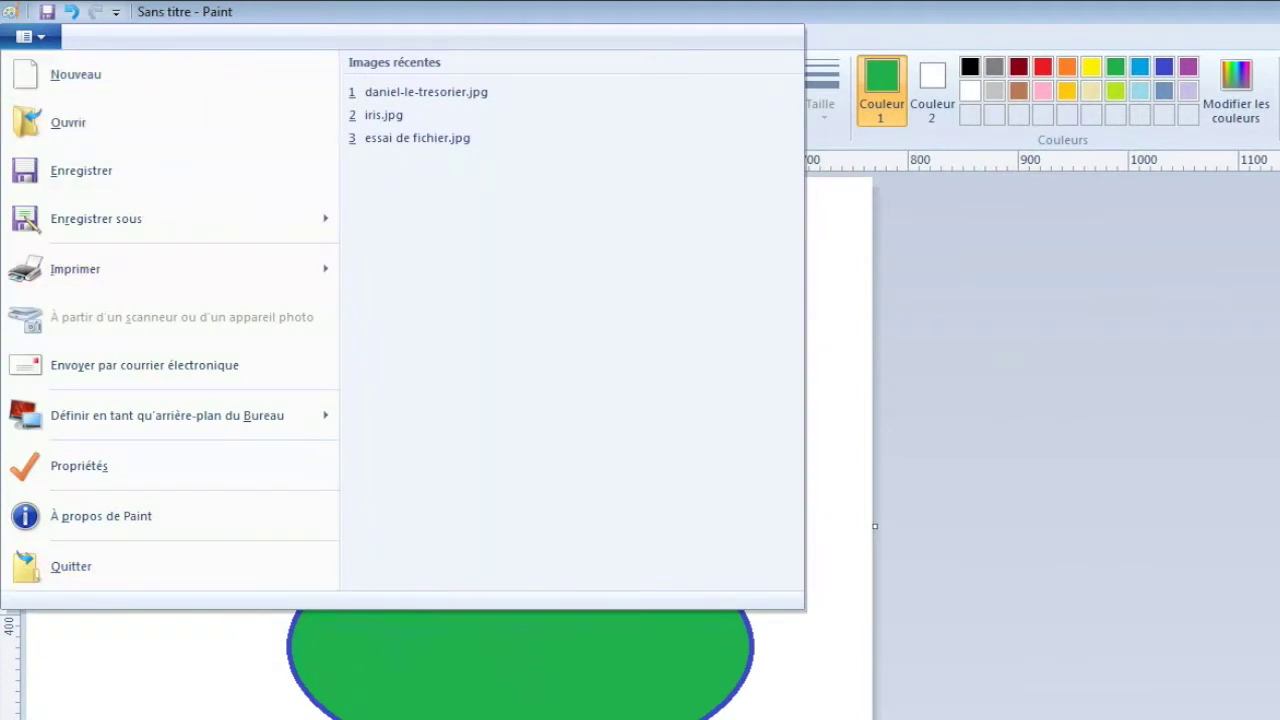
{"action": "key", "text": "Escape"}
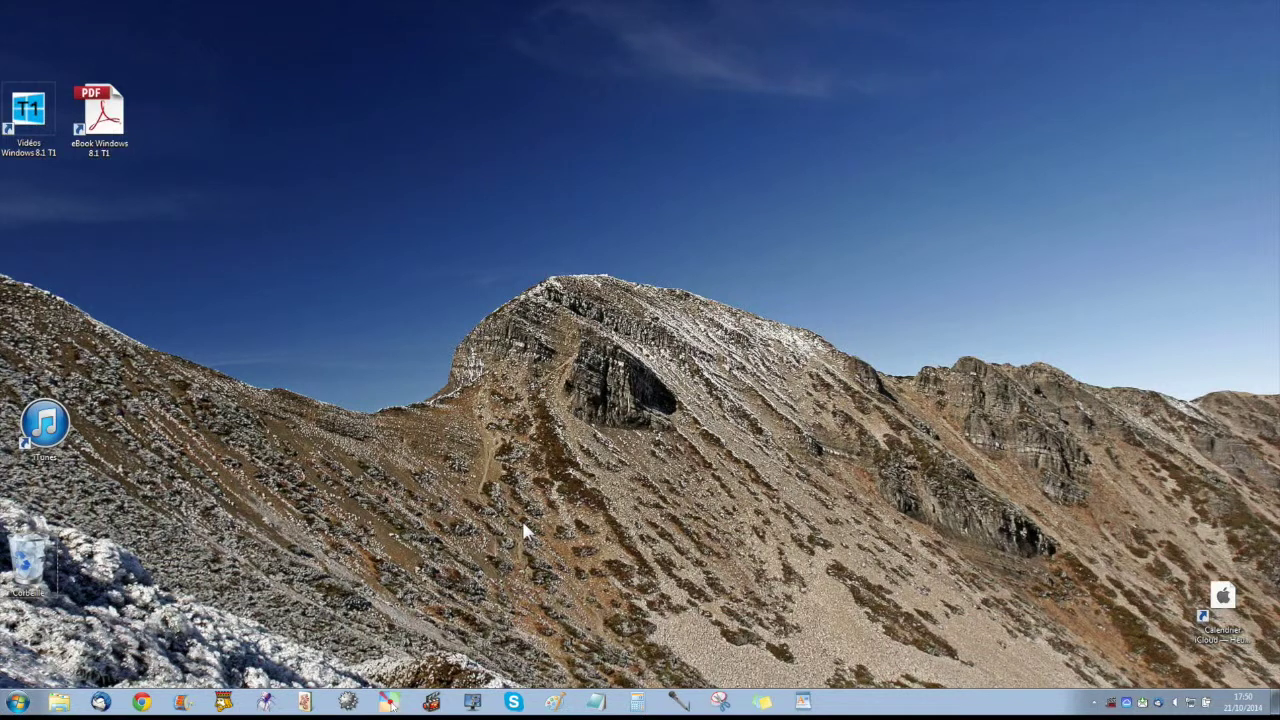
Open Notepad, enter the text "texte", and close it without saving
{"action": "left_click", "coordinate": [596, 703]}
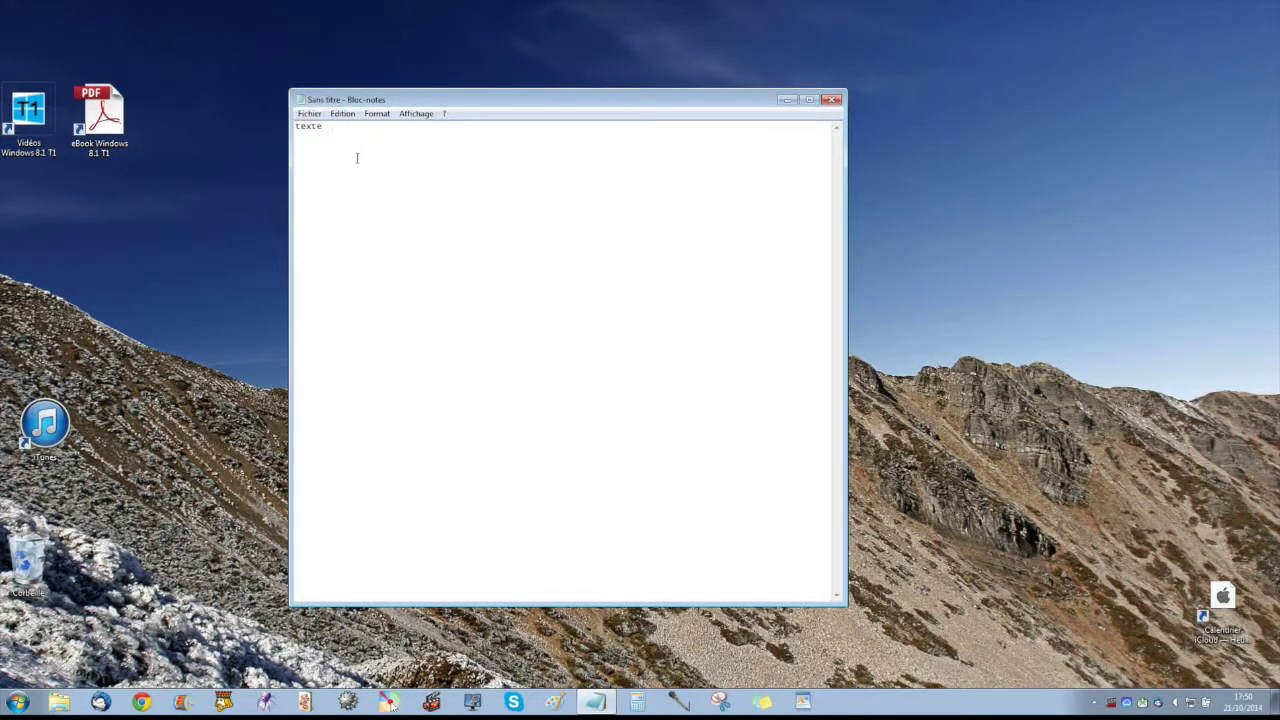
{"action": "left_click", "coordinate": [311, 114]}
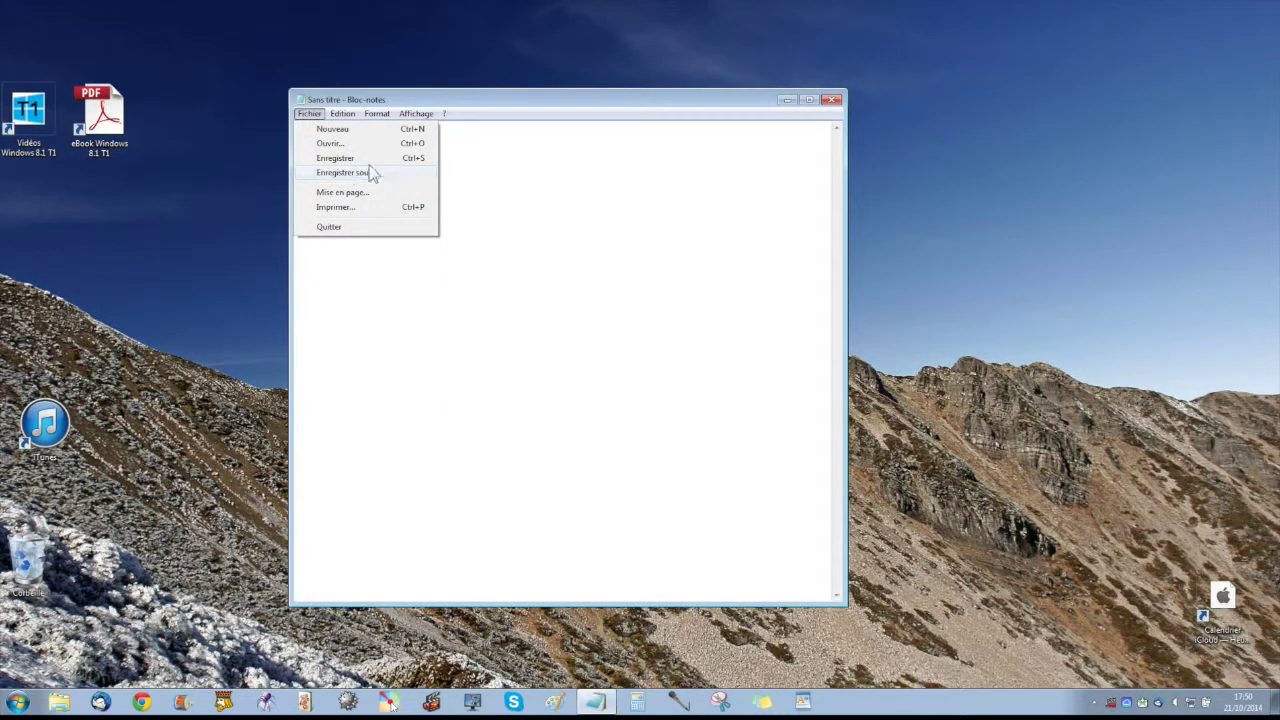
{"action": "left_click", "coordinate": [829, 101]}
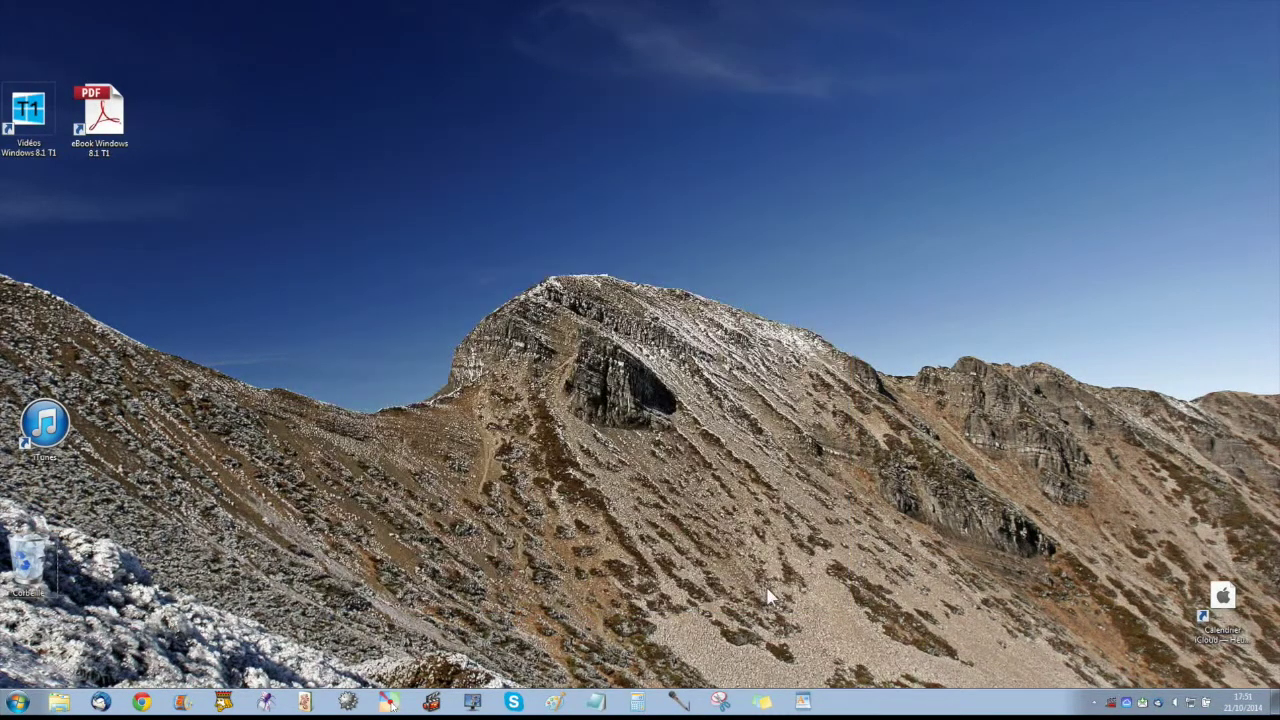
Open Sticky Notes, write "penser a offrir des fleurs" on the first note and add two blank notes beside it
{"action": "left_click", "coordinate": [763, 703]}
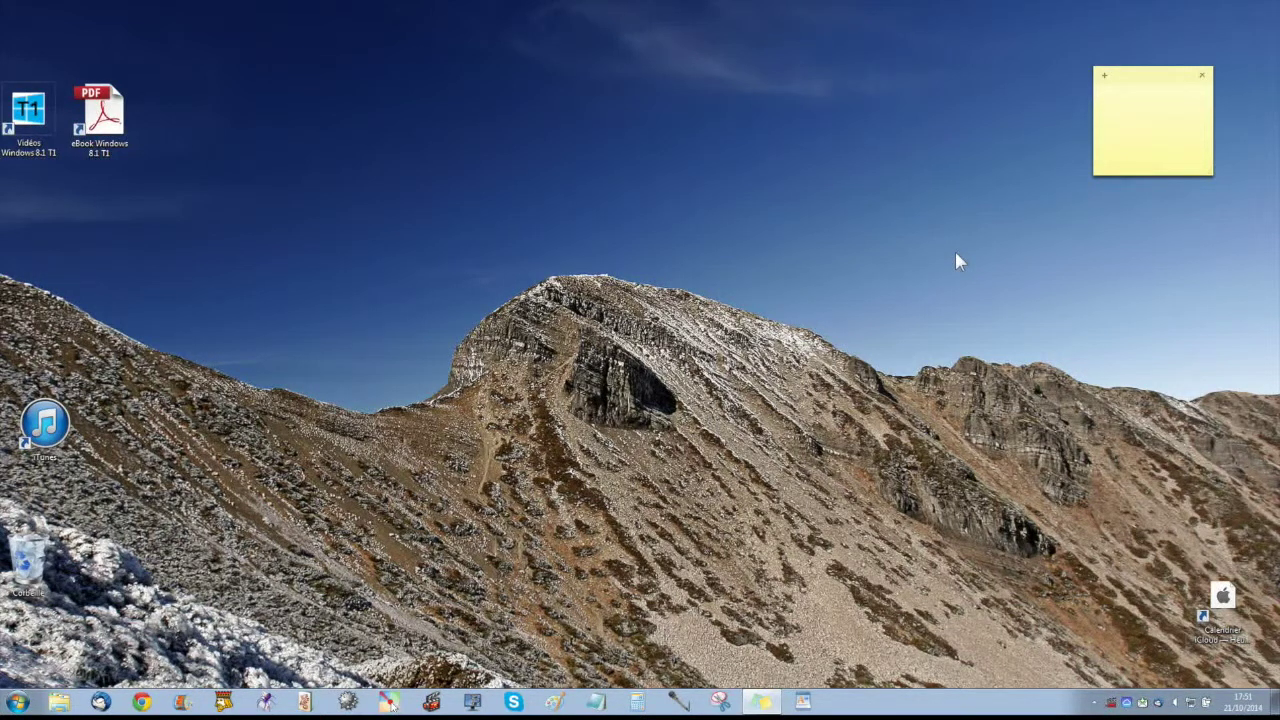
{"action": "type", "text": "Penser a offrir des fleurs"}
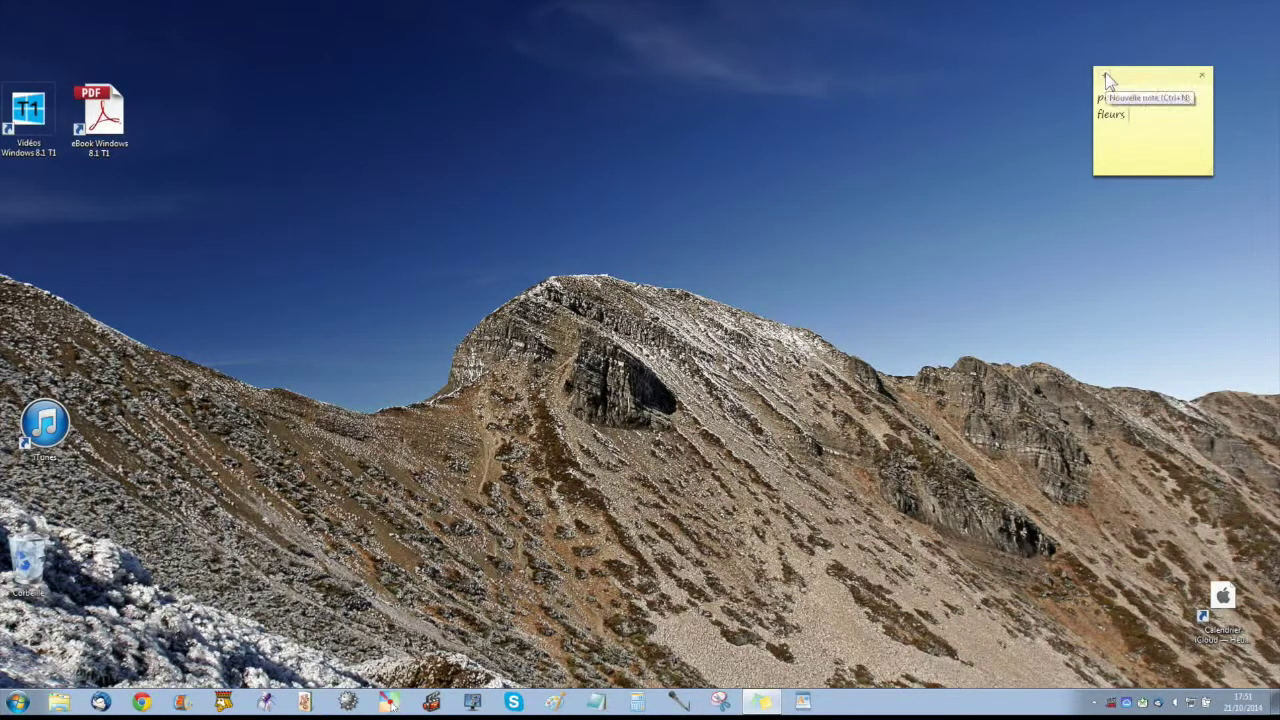
{"action": "left_click", "coordinate": [1106, 76]}
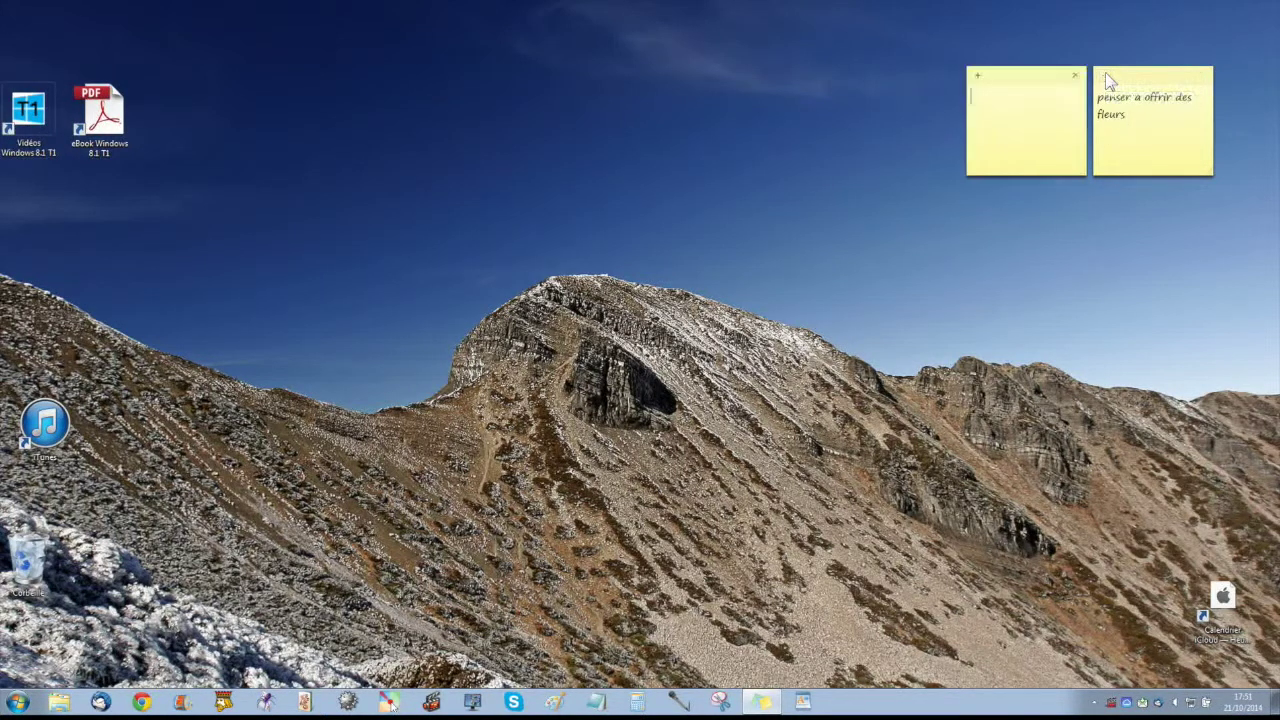
{"action": "left_click", "coordinate": [980, 75]}
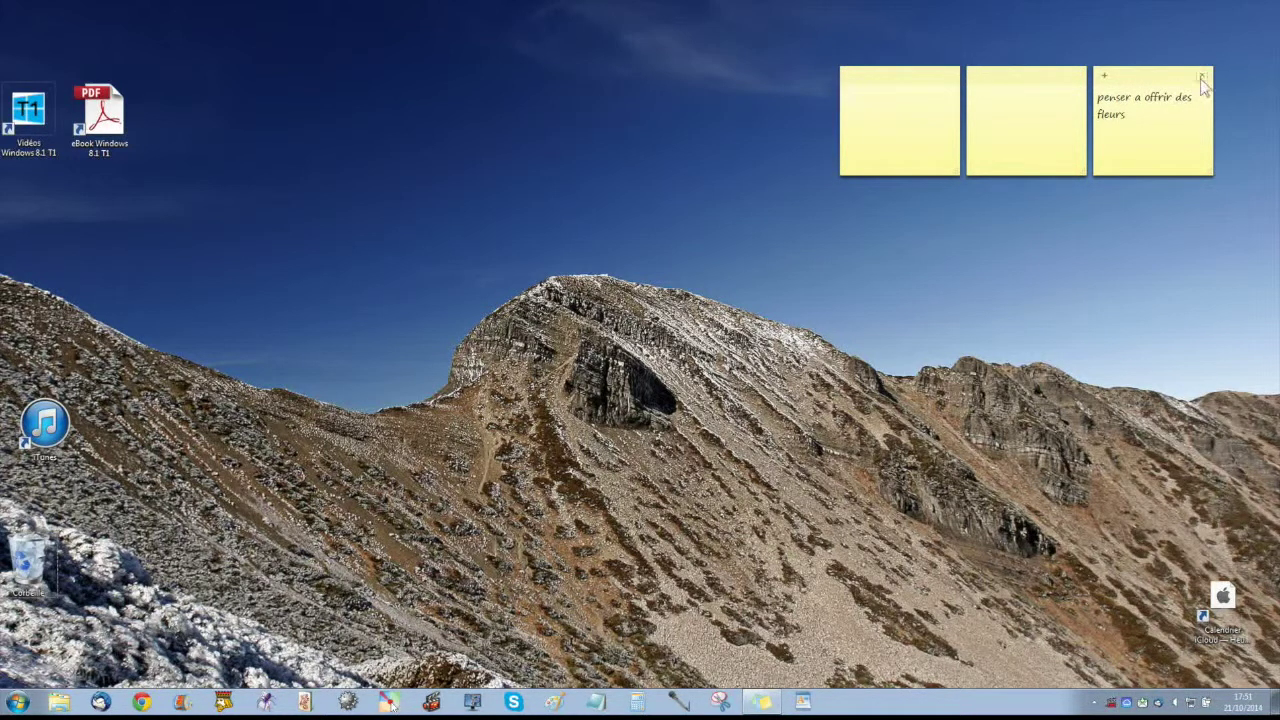
Delete the sticky notes from the desktop, confirming the deletions
{"action": "left_click", "coordinate": [1203, 80]}
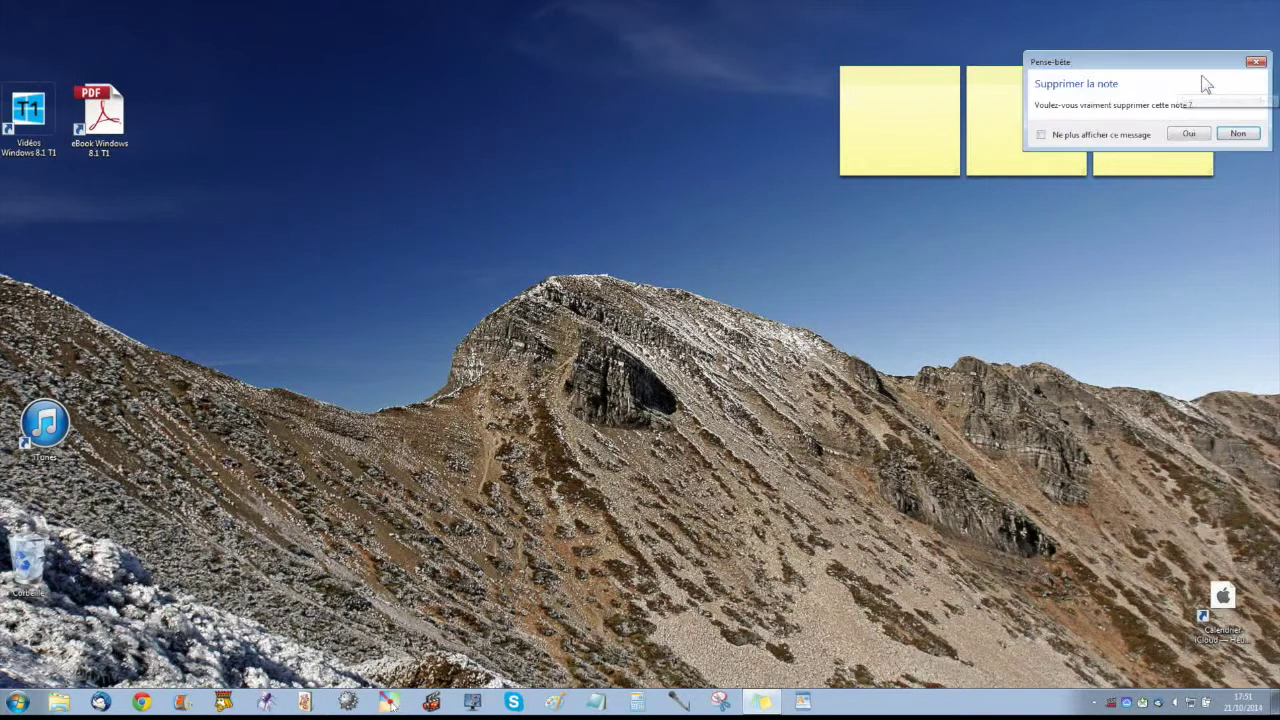
{"action": "left_click", "coordinate": [1180, 131]}
{"action": "left_click", "coordinate": [1082, 75]}
{"action": "left_click", "coordinate": [1058, 131]}
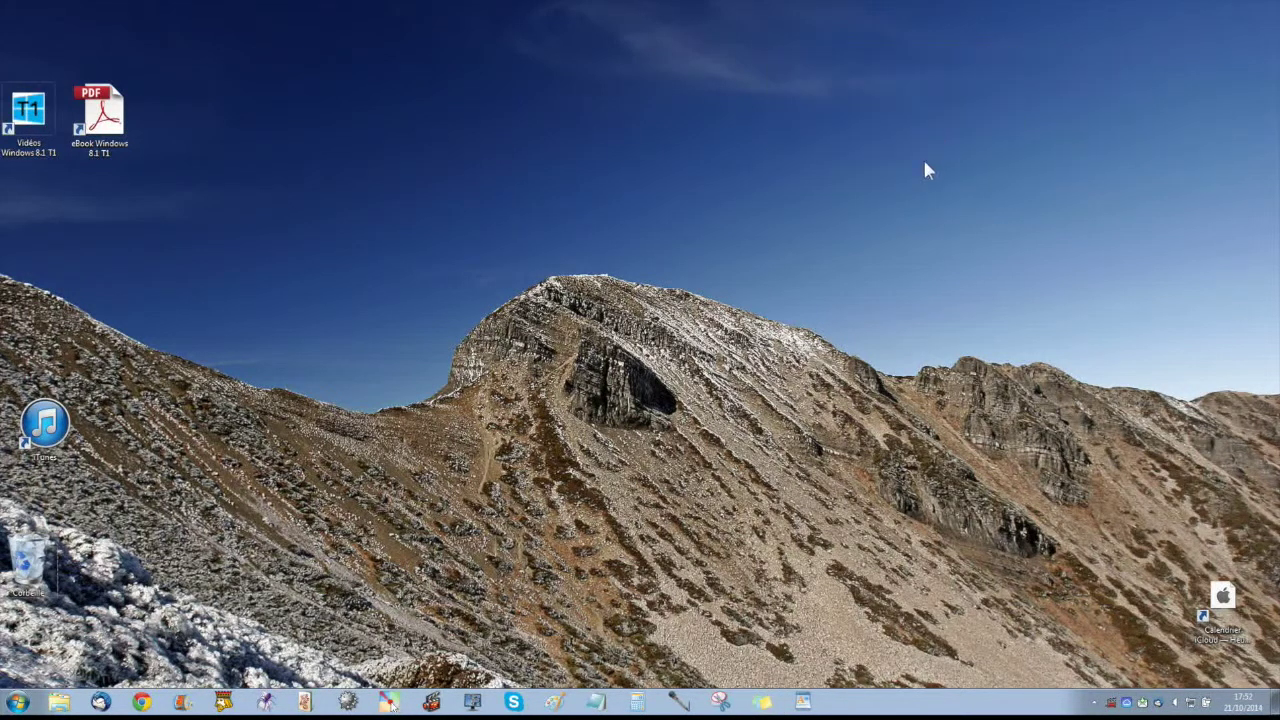
Open the Snipping Tool and capture a rectangular area of the desktop from the upper-left corner to the mountain slope
{"action": "left_click", "coordinate": [720, 703]}
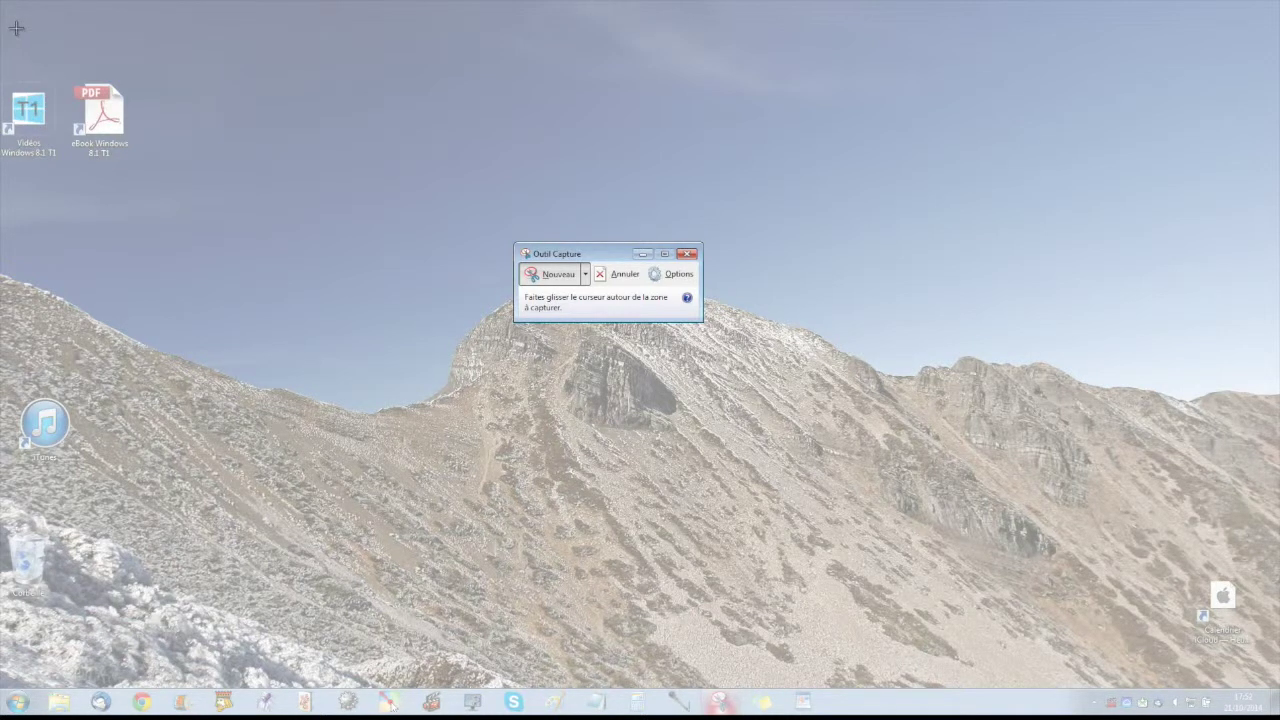
{"action": "left_click_drag", "start_coordinate": [16, 28], "coordinate": [574, 466]}
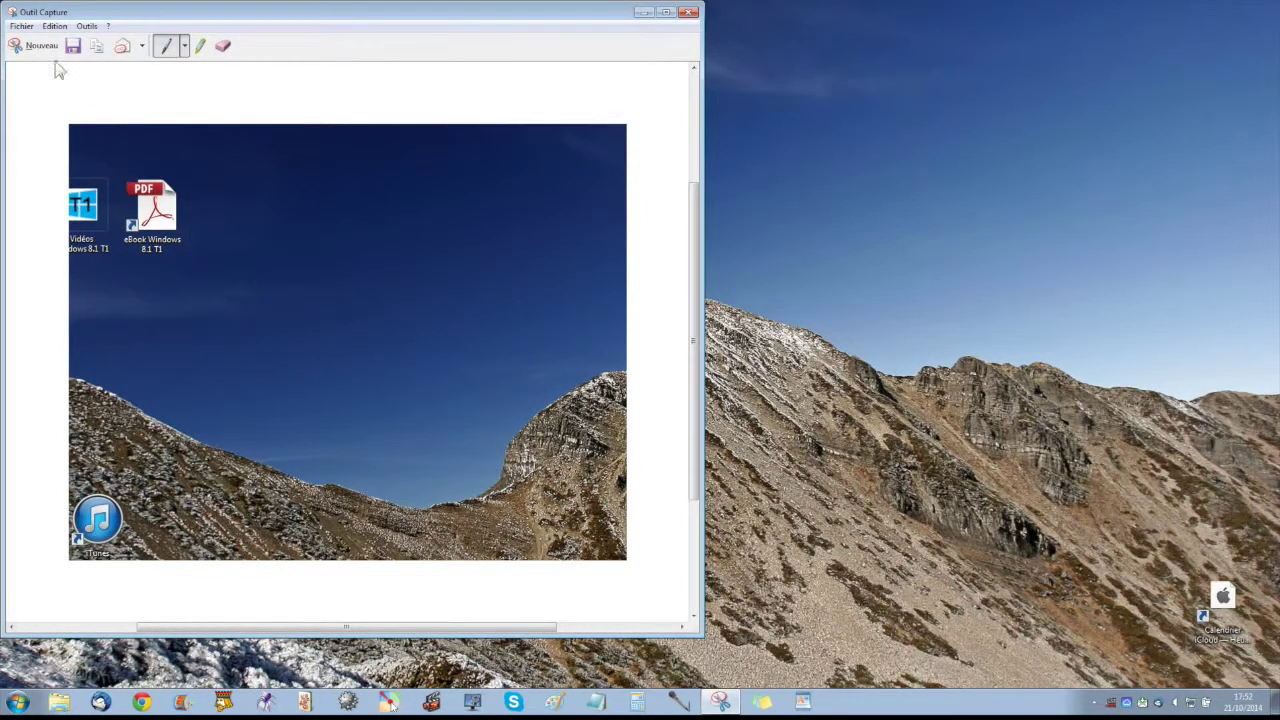
{"action": "left_click", "coordinate": [24, 27]}
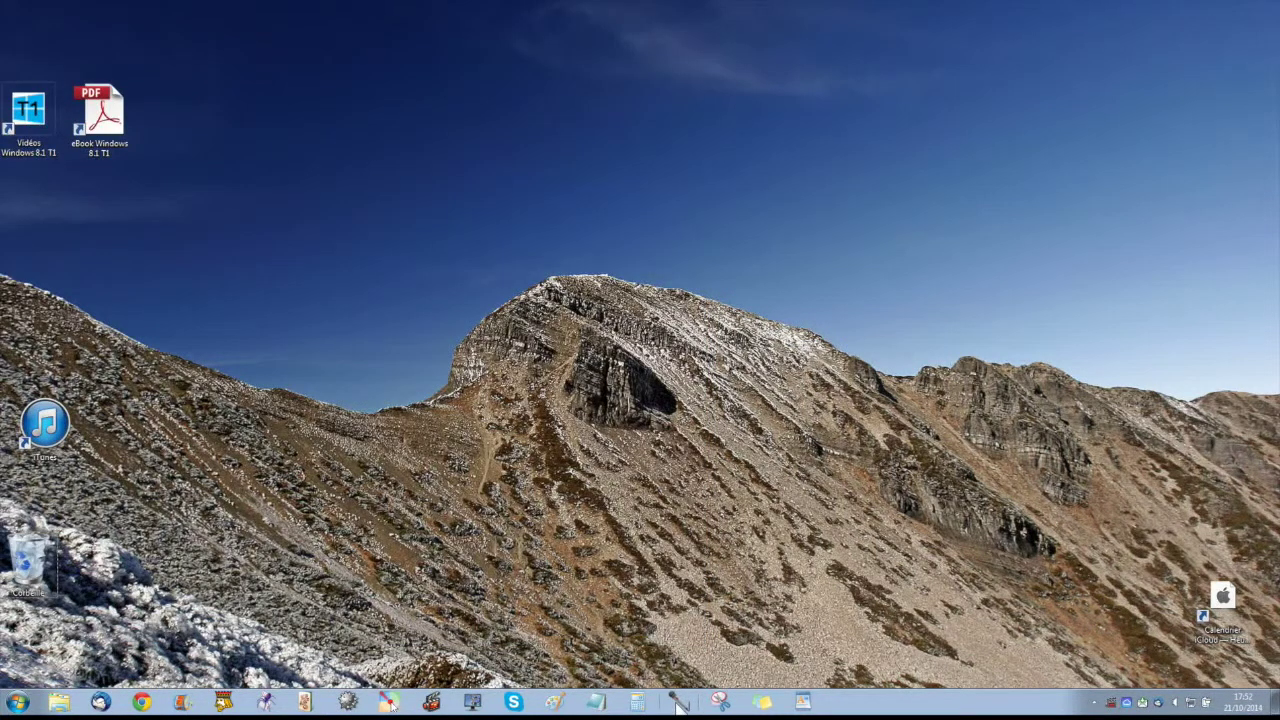
Open the Sound Recorder, record a short audio clip and stop it without saving the file
{"action": "left_click", "coordinate": [678, 703]}
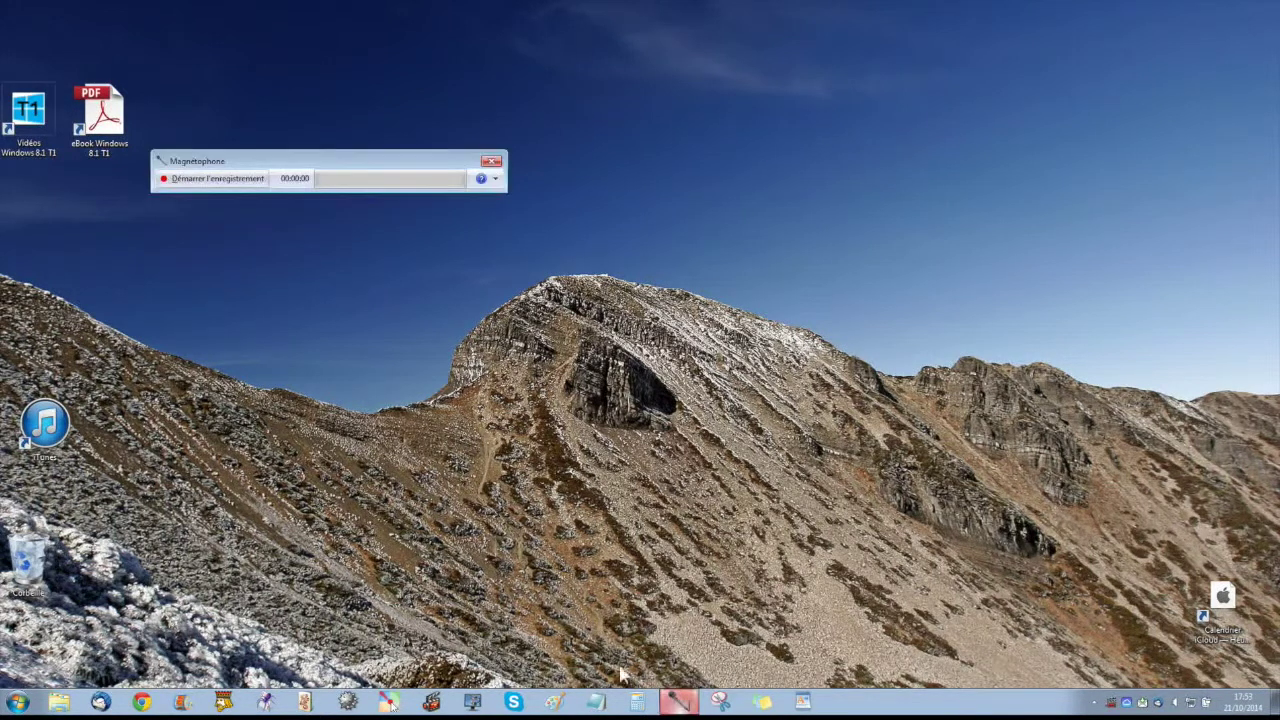
{"action": "left_click_drag", "start_coordinate": [266, 161], "coordinate": [546, 116]}
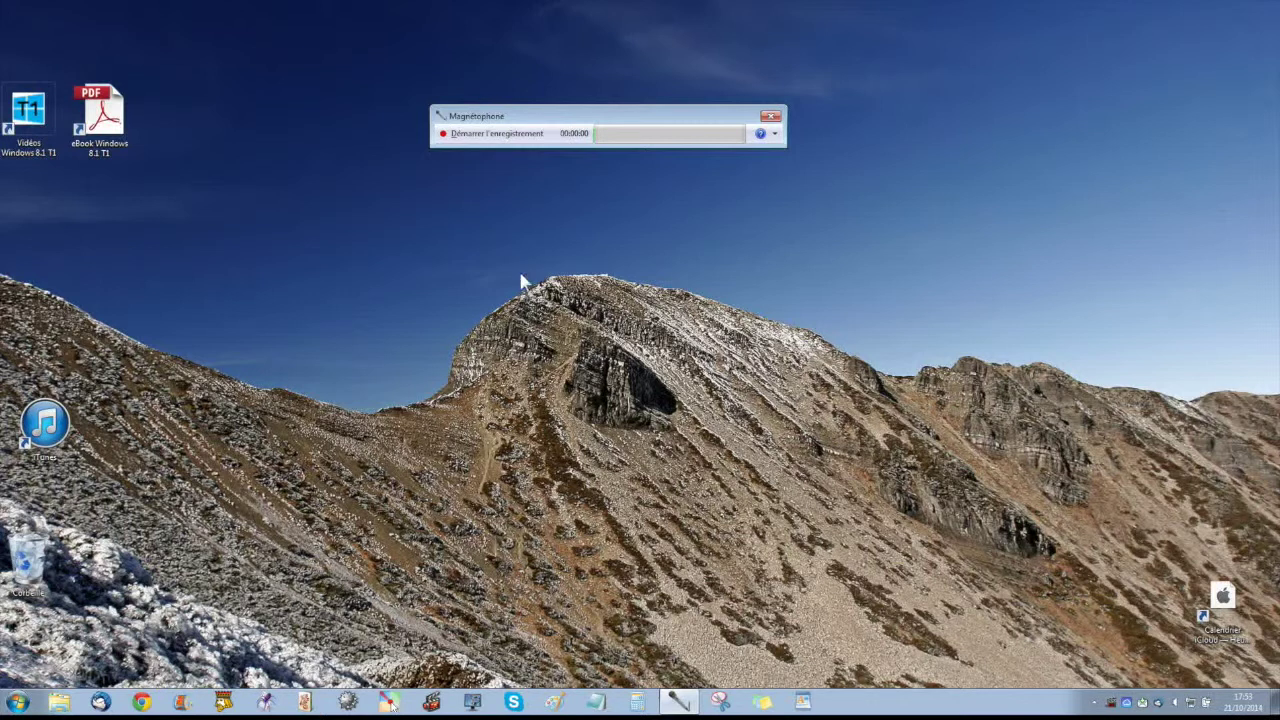
{"action": "left_click", "coordinate": [480, 142]}
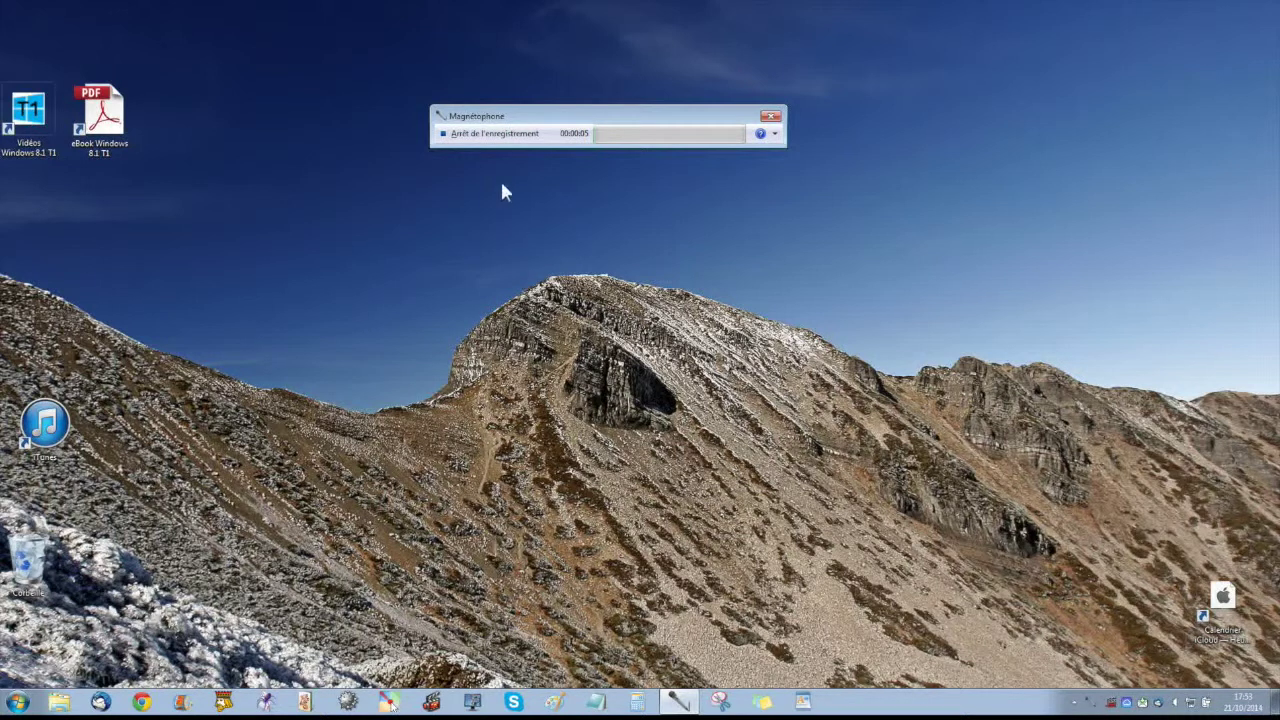
{"action": "left_click", "coordinate": [500, 134]}
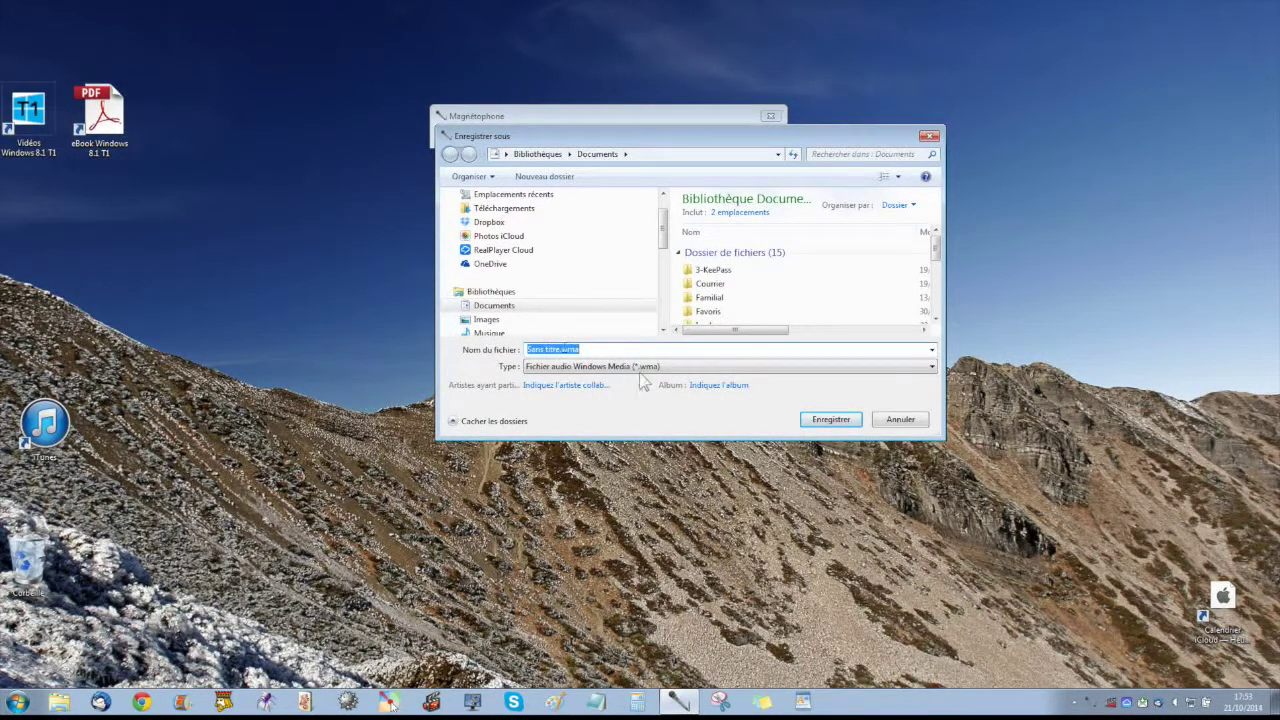
{"action": "key", "text": "super+d"}
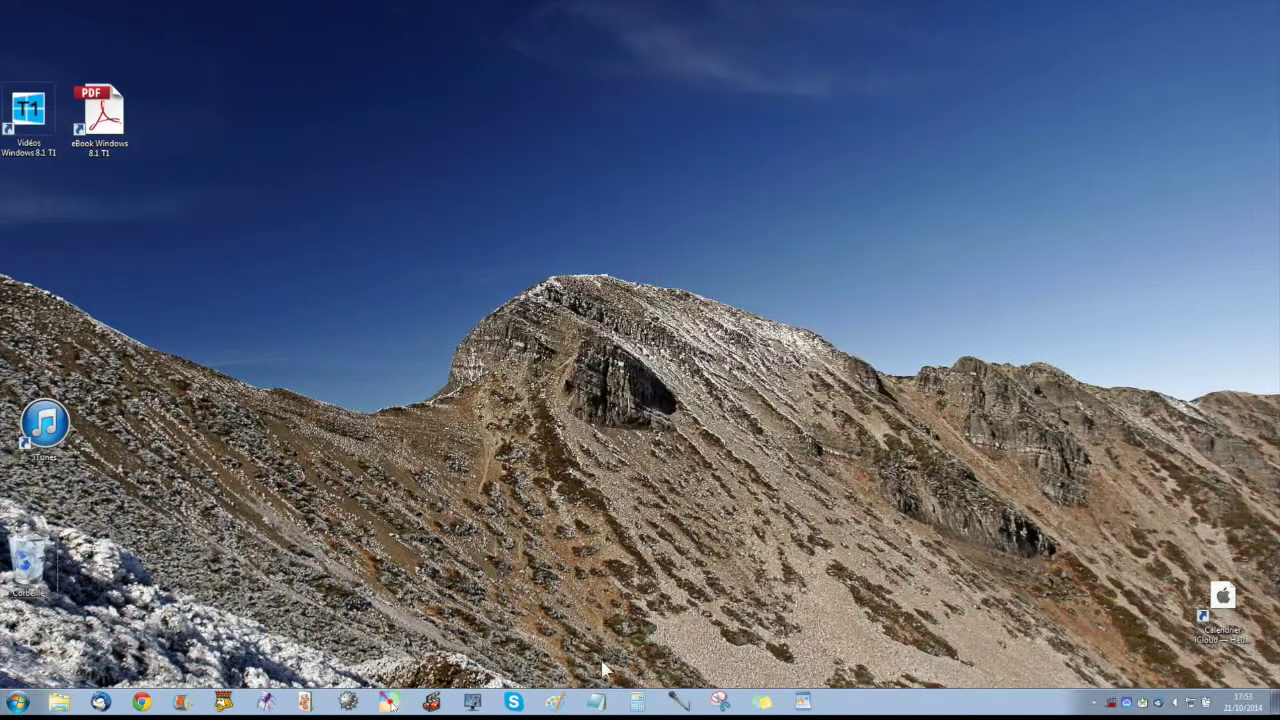
Open the Calculator, compute 56 + 10, and close it
{"action": "left_click", "coordinate": [637, 702]}
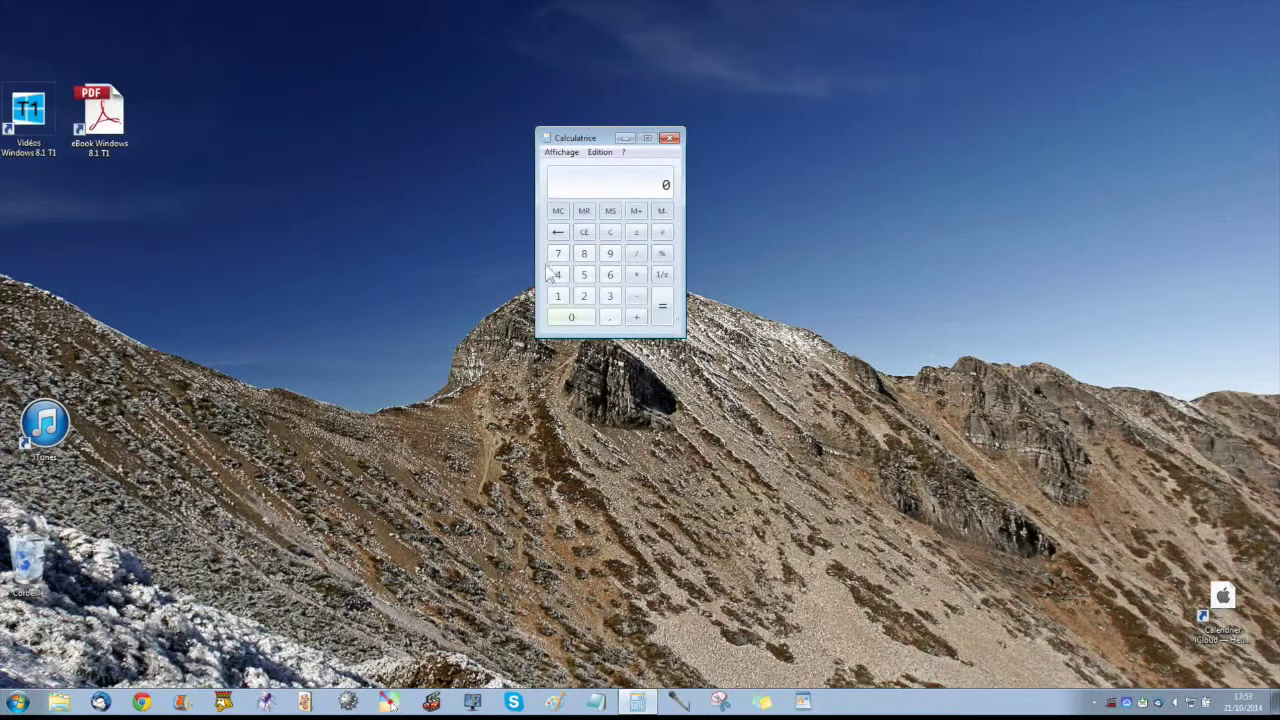
{"action": "key", "text": "alt"}
{"action": "left_click", "coordinate": [585, 275]}
{"action": "left_click", "coordinate": [610, 276]}
{"action": "left_click", "coordinate": [636, 317]}
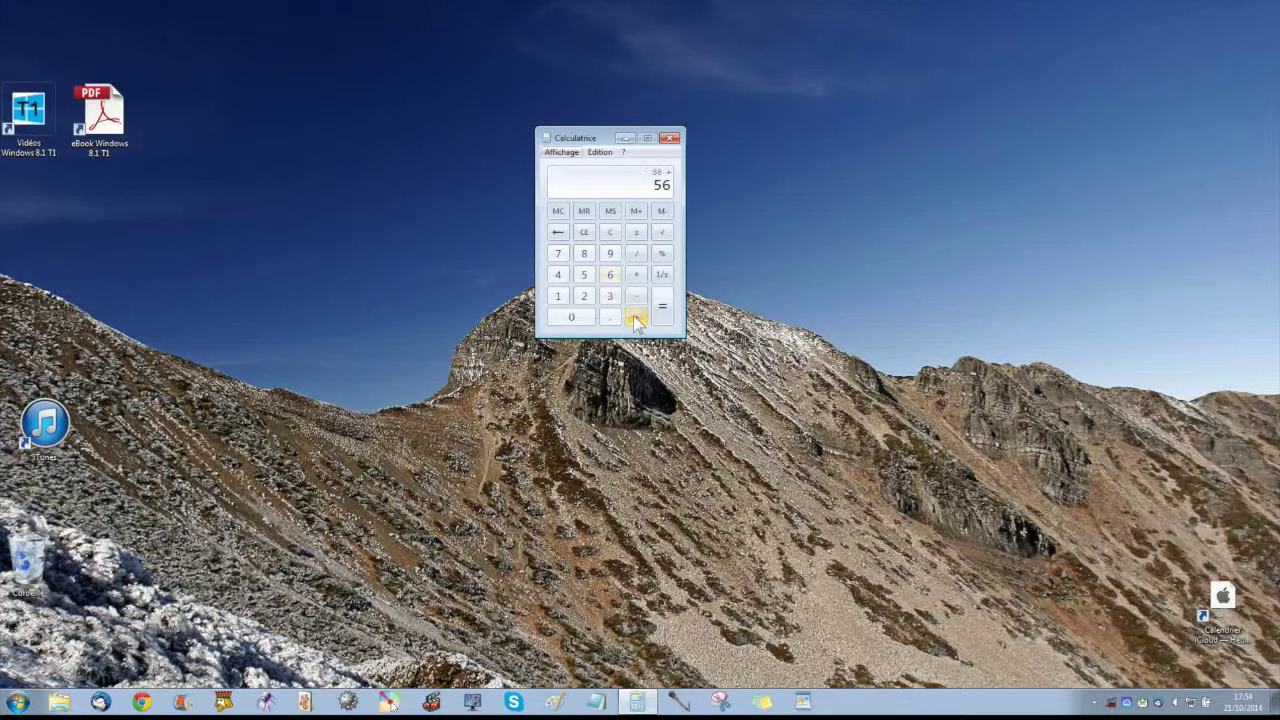
{"action": "left_click", "coordinate": [558, 297]}
{"action": "left_click", "coordinate": [571, 317]}
{"action": "left_click", "coordinate": [662, 306]}
{"action": "left_click", "coordinate": [668, 139]}
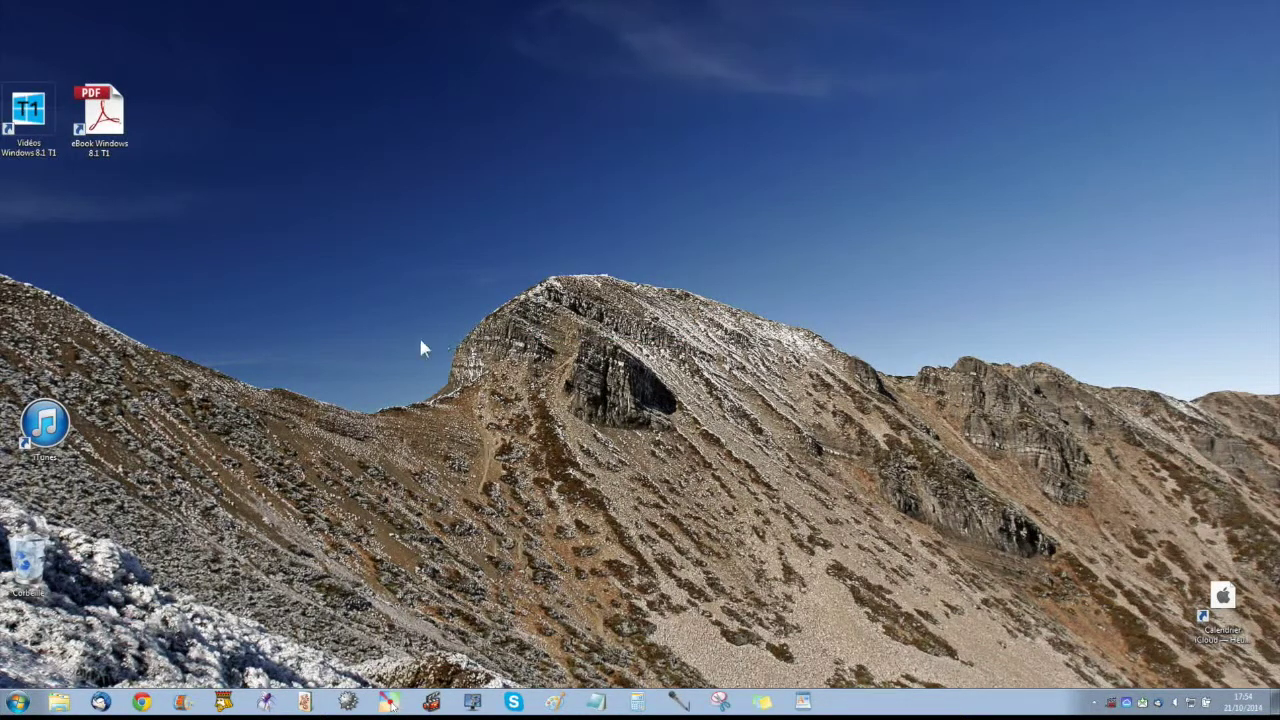